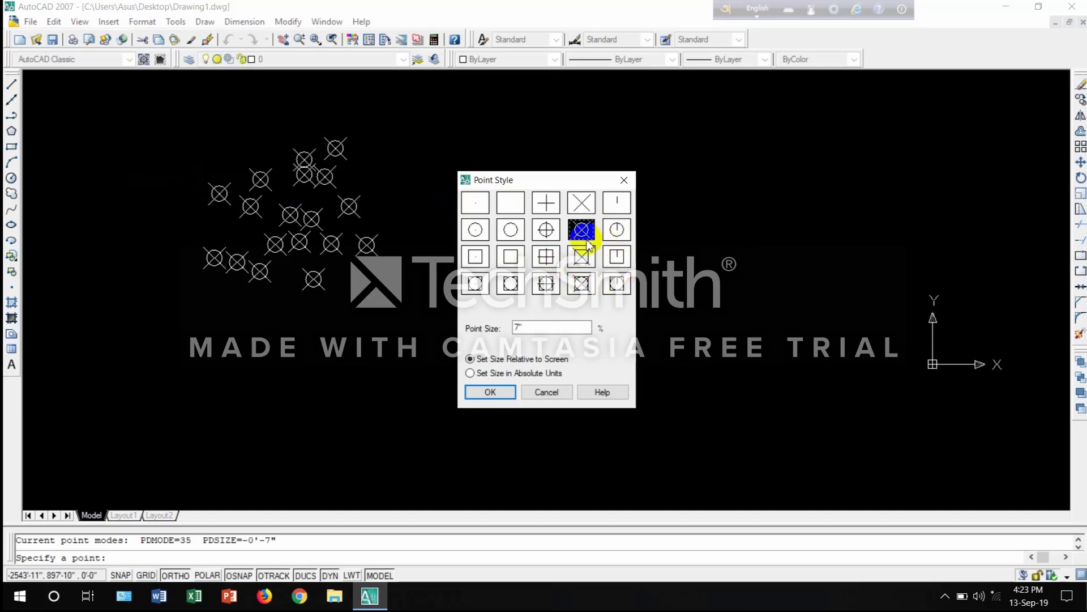
Step: Set the point style to the circle with a vertical tick inside a square, with a point size of 10 relative to the screen
{"action": "left_click", "coordinate": [620, 286]}
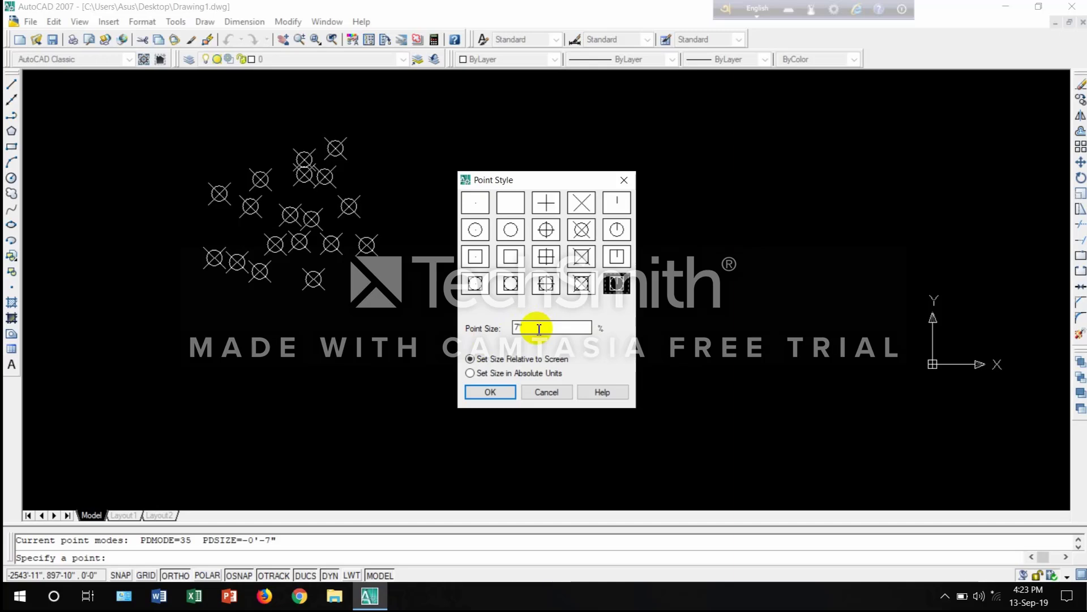
{"action": "left_click_drag", "start_coordinate": [526, 328], "coordinate": [504, 329]}
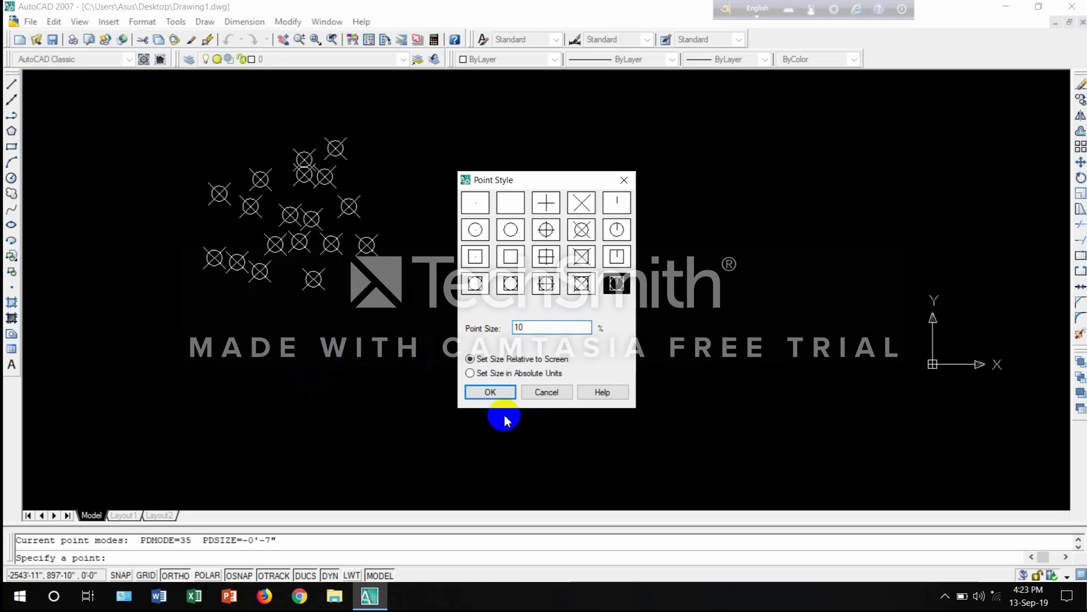
{"action": "left_click", "coordinate": [491, 393]}
Step: Place twelve scattered points beside the existing group of points
{"action": "left_click", "coordinate": [531, 209]}
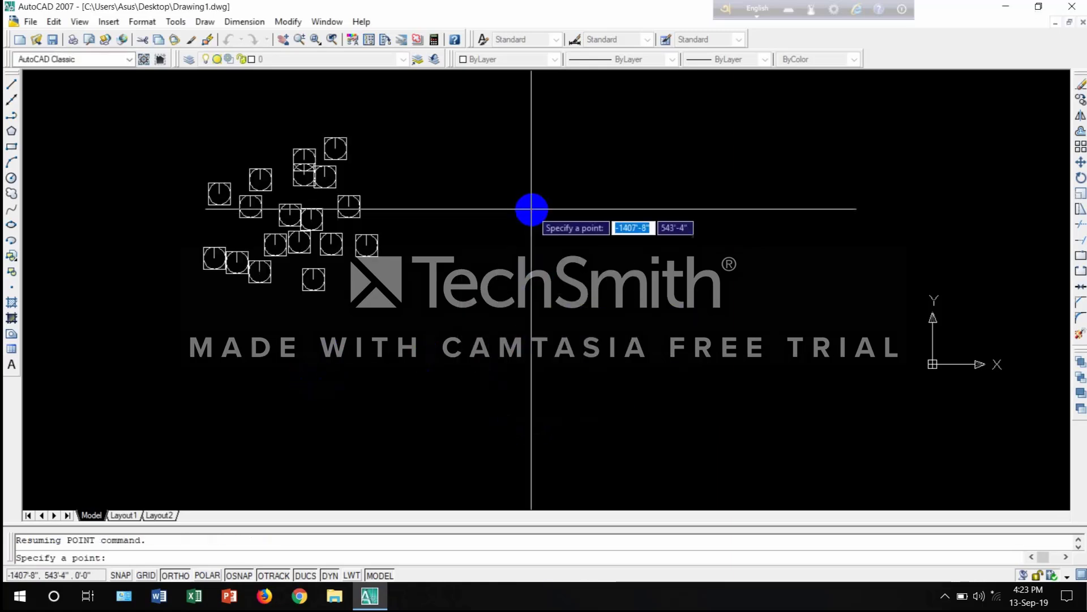
{"action": "left_click", "coordinate": [545, 261]}
{"action": "left_click", "coordinate": [452, 304]}
{"action": "left_click", "coordinate": [438, 351]}
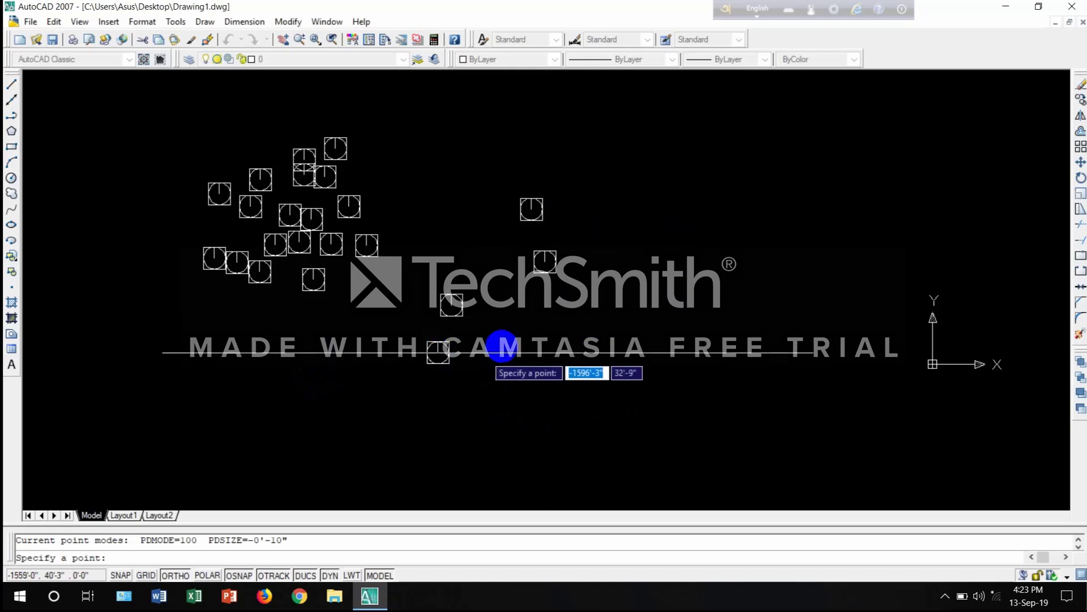
{"action": "left_click", "coordinate": [503, 345]}
{"action": "left_click", "coordinate": [473, 301]}
{"action": "left_click", "coordinate": [438, 212]}
{"action": "left_click", "coordinate": [465, 224]}
{"action": "left_click", "coordinate": [418, 238]}
{"action": "left_click", "coordinate": [390, 293]}
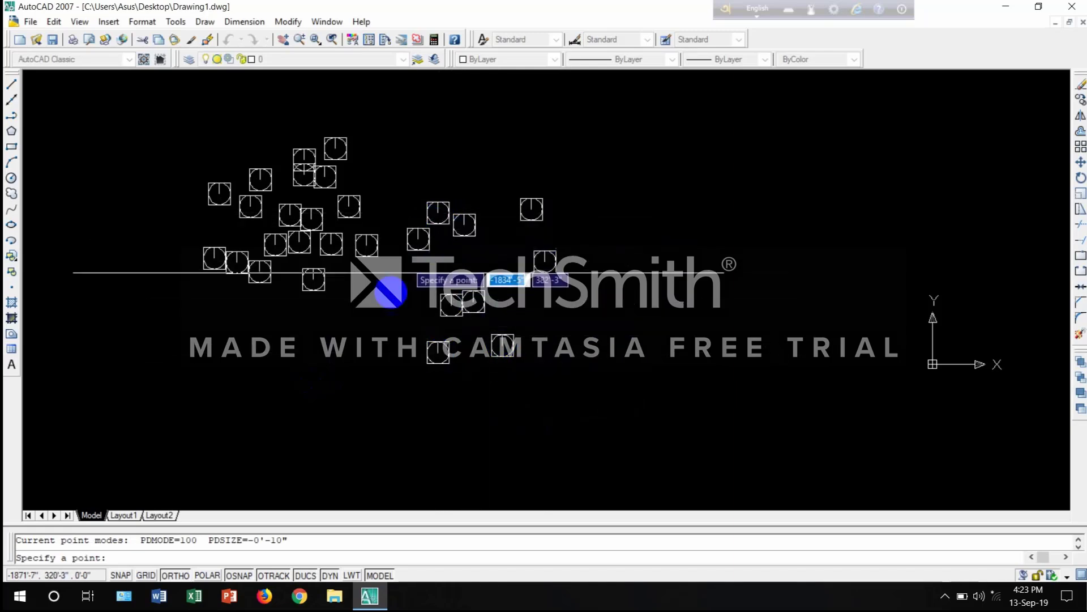
{"action": "left_click", "coordinate": [503, 254]}
{"action": "left_click", "coordinate": [511, 299]}
Step: Examine how large the point markers appear at different zoom levels and review the point style settings without changing them
{"action": "scroll", "coordinate": [481, 243], "scroll_direction": "up", "scroll_amount": 4}
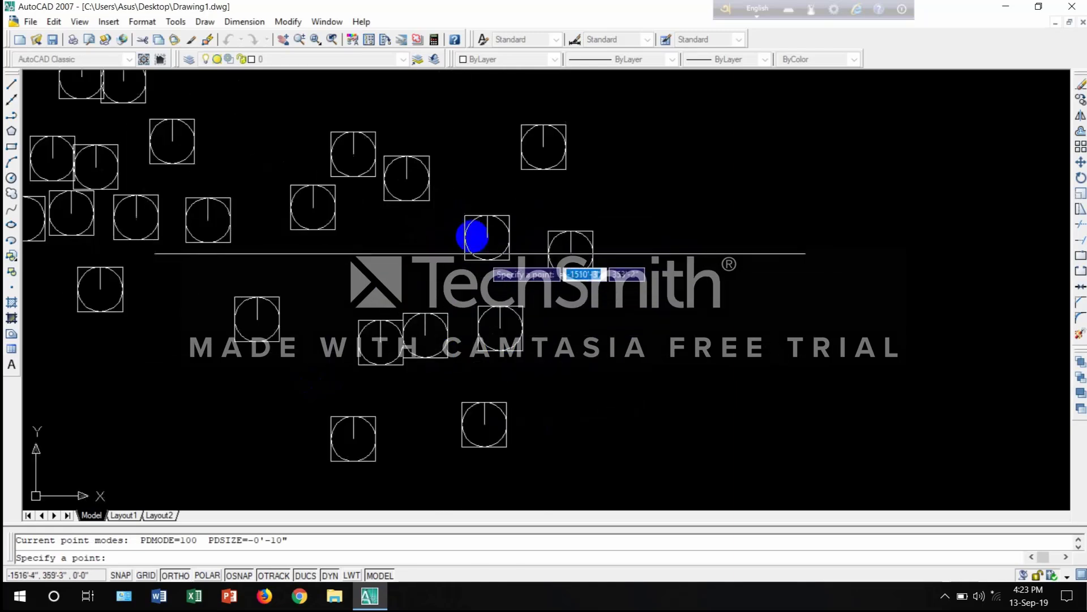
{"action": "scroll", "coordinate": [476, 221], "scroll_direction": "down", "scroll_amount": 6}
{"action": "scroll", "coordinate": [487, 223], "scroll_direction": "down", "scroll_amount": 4}
{"action": "scroll", "coordinate": [489, 227], "scroll_direction": "up", "scroll_amount": 3}
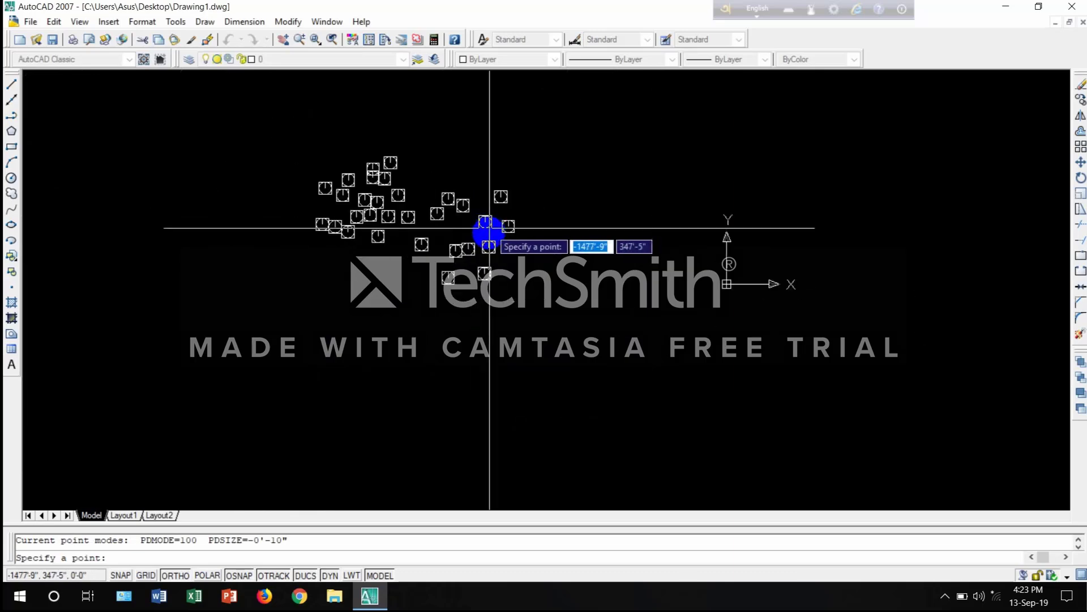
{"action": "scroll", "coordinate": [489, 230], "scroll_direction": "down", "scroll_amount": 4}
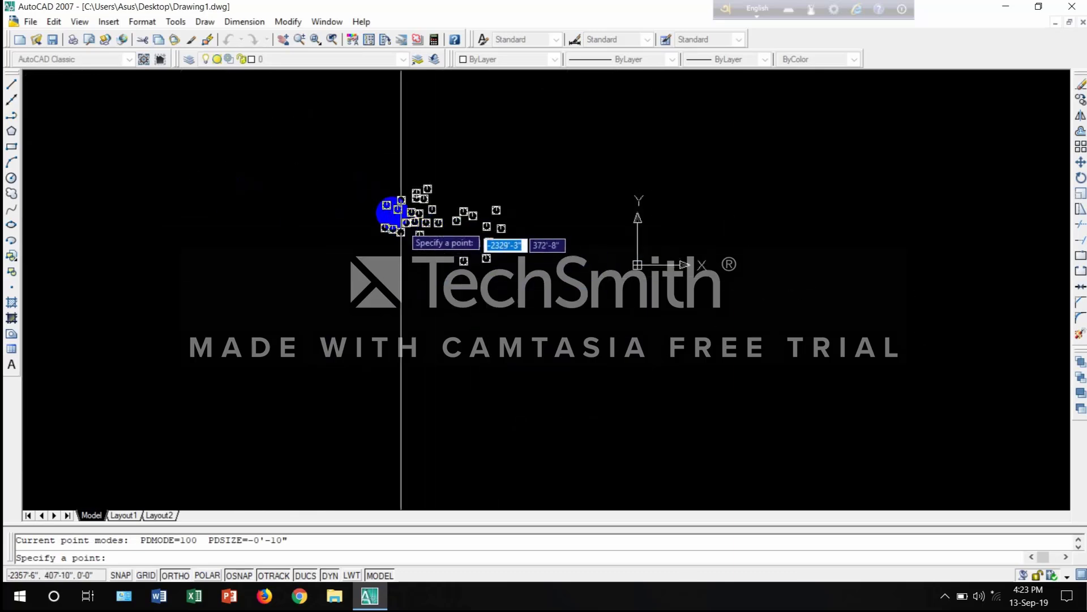
{"action": "left_click", "coordinate": [142, 22]}
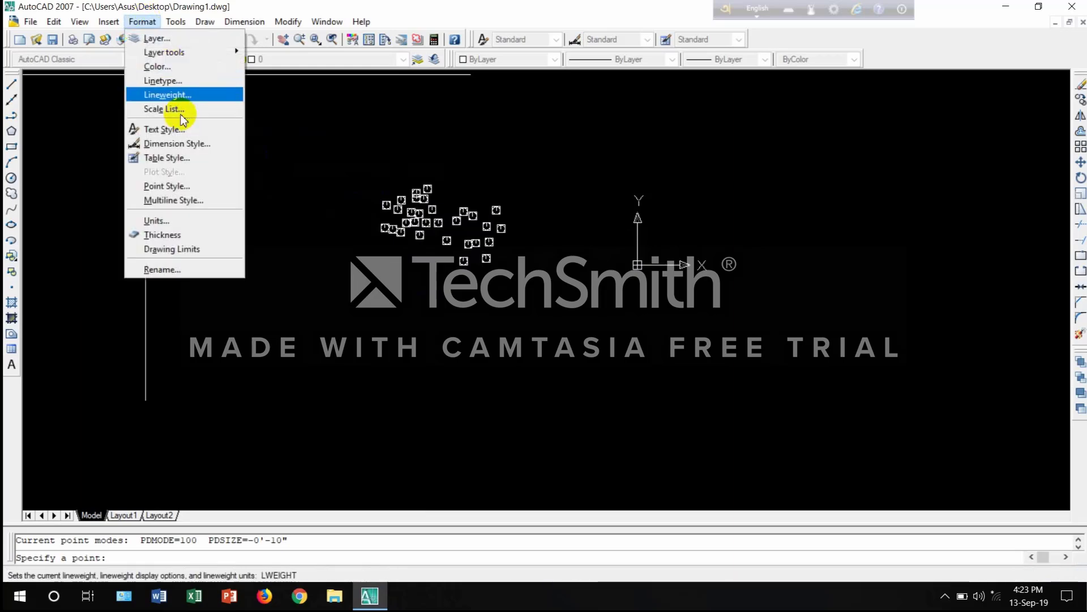
{"action": "left_click", "coordinate": [188, 186]}
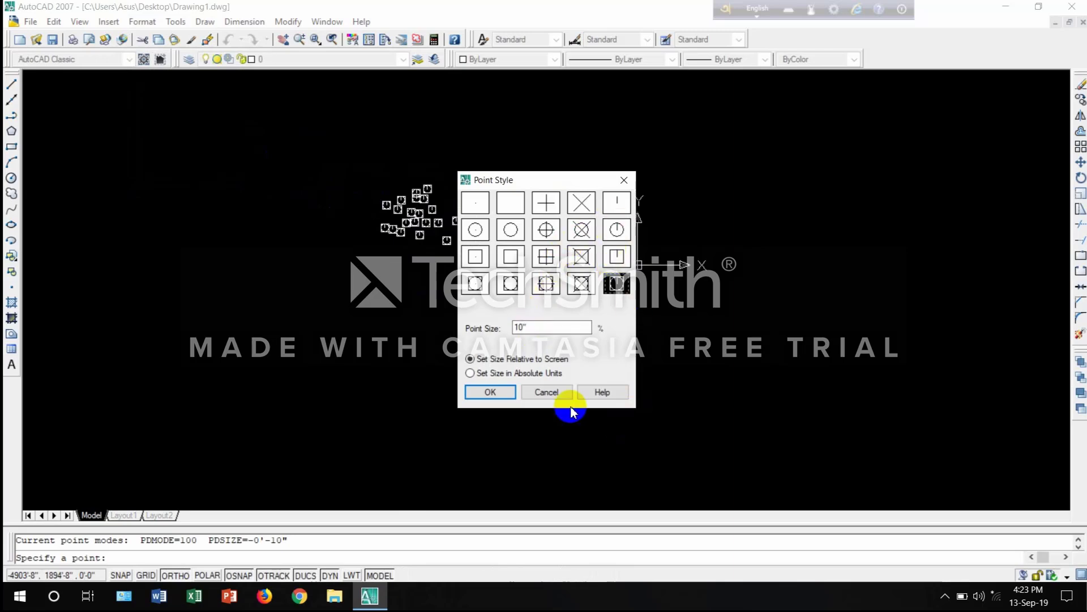
{"action": "left_click", "coordinate": [547, 392]}
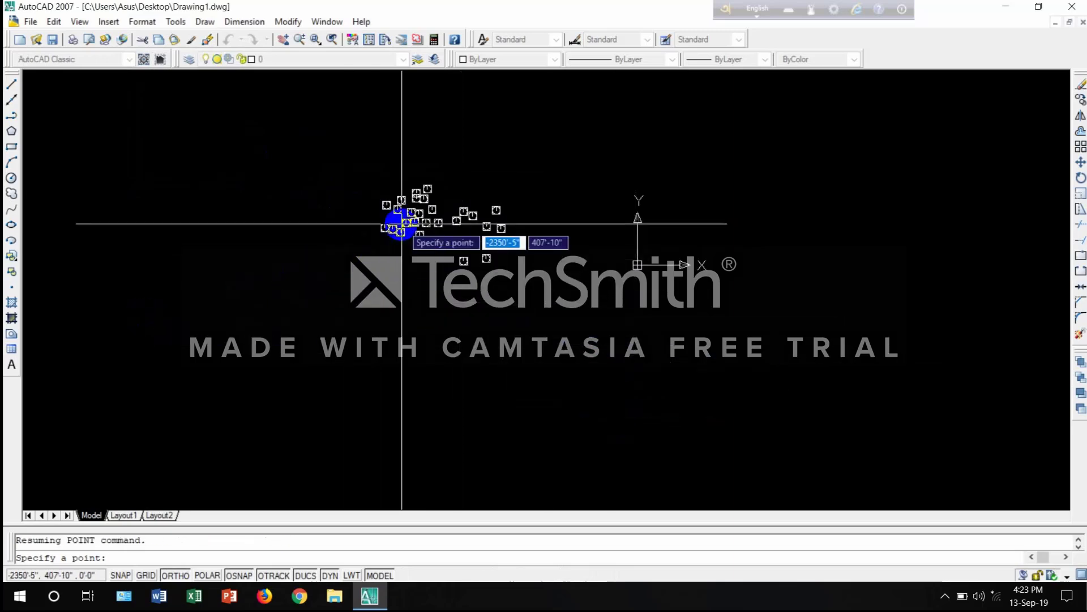
Step: Erase all points from the drawing and zoom to the full drawing area
{"action": "key", "text": "ctrl+a"}
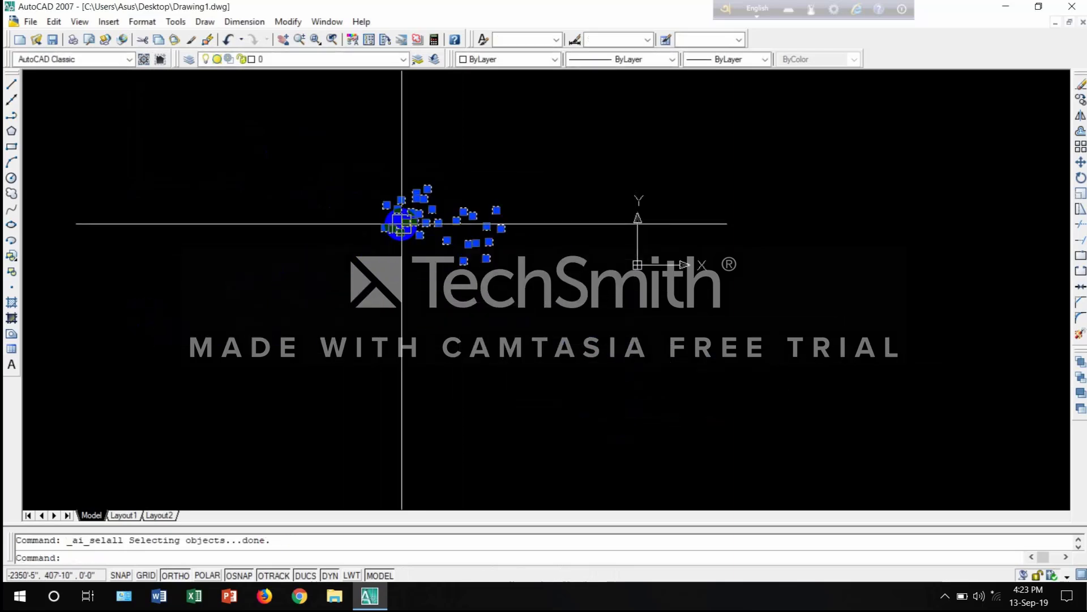
{"action": "key", "text": "Delete"}
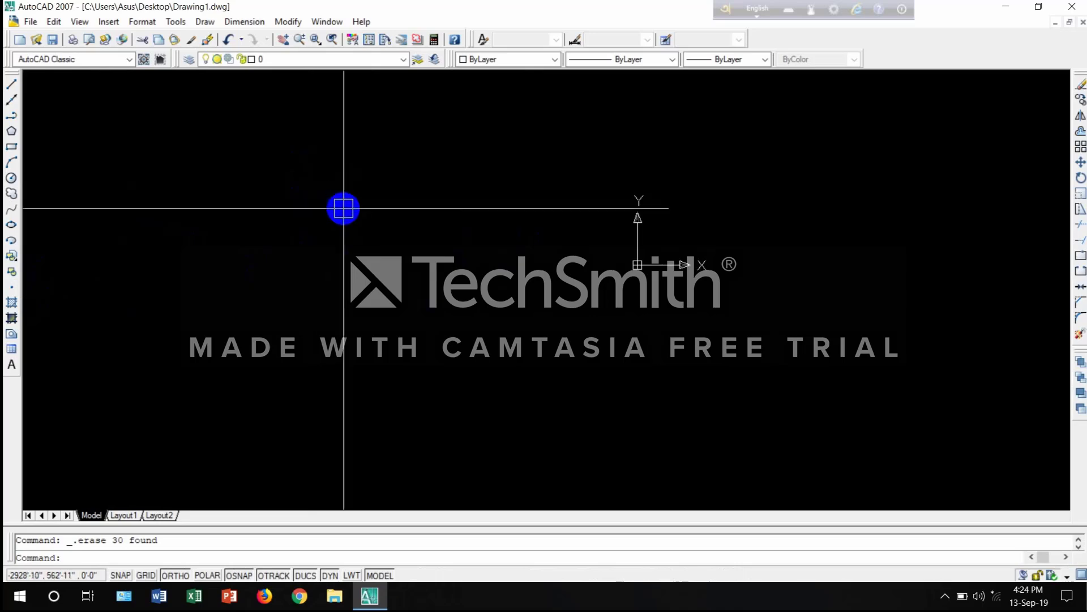
{"action": "type", "text": "z"}
{"action": "key", "text": "Return"}
{"action": "type", "text": "a"}
{"action": "key", "text": "Return"}
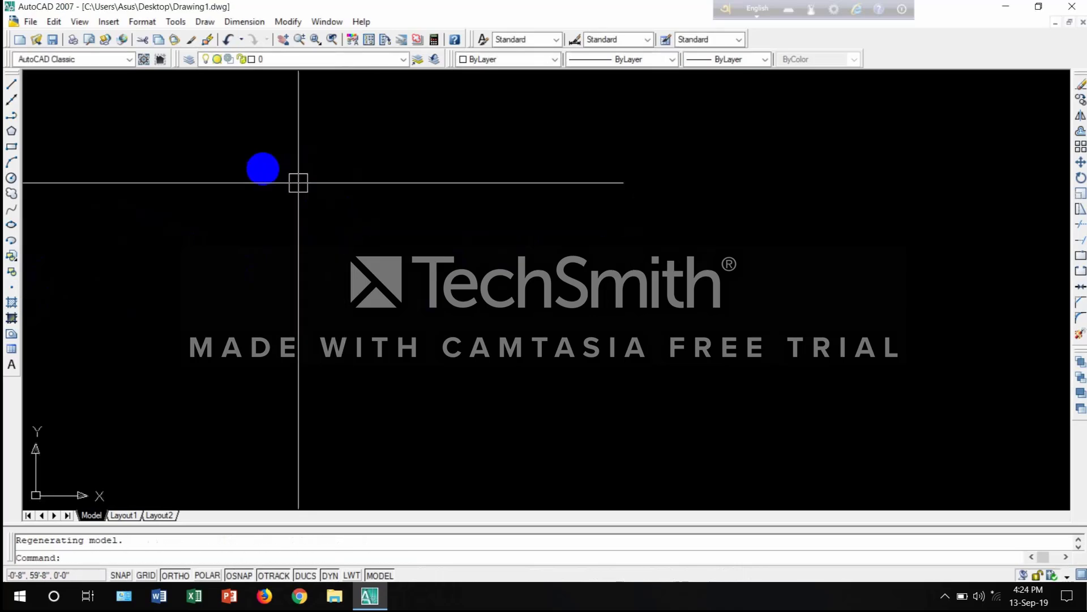
Step: Draw a rectangle about 57' wide and 28' high in the middle of the drawing area
{"action": "left_click", "coordinate": [12, 148]}
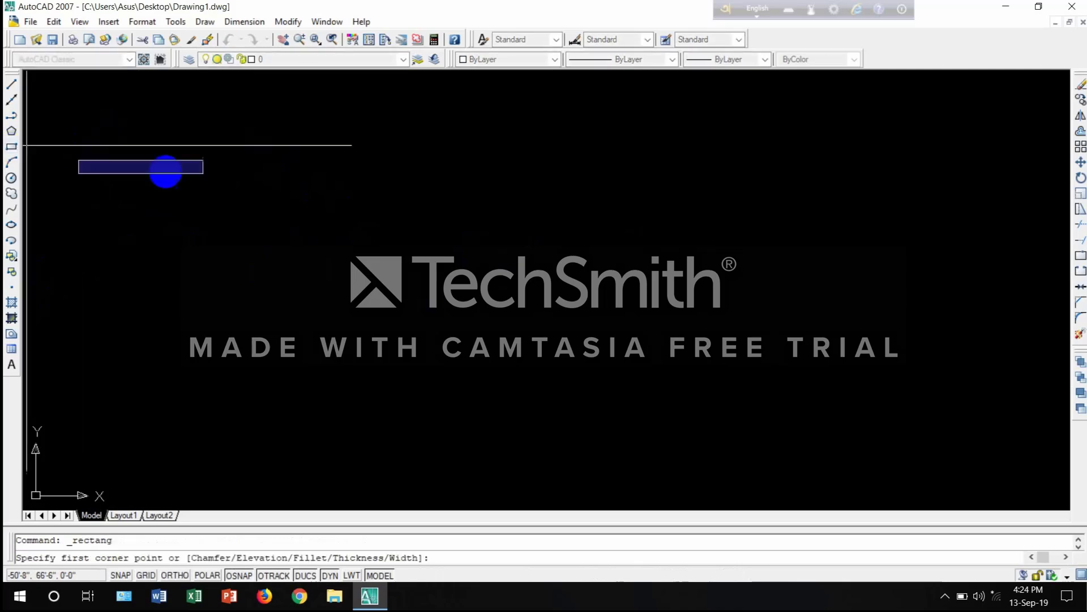
{"action": "left_click", "coordinate": [323, 194]}
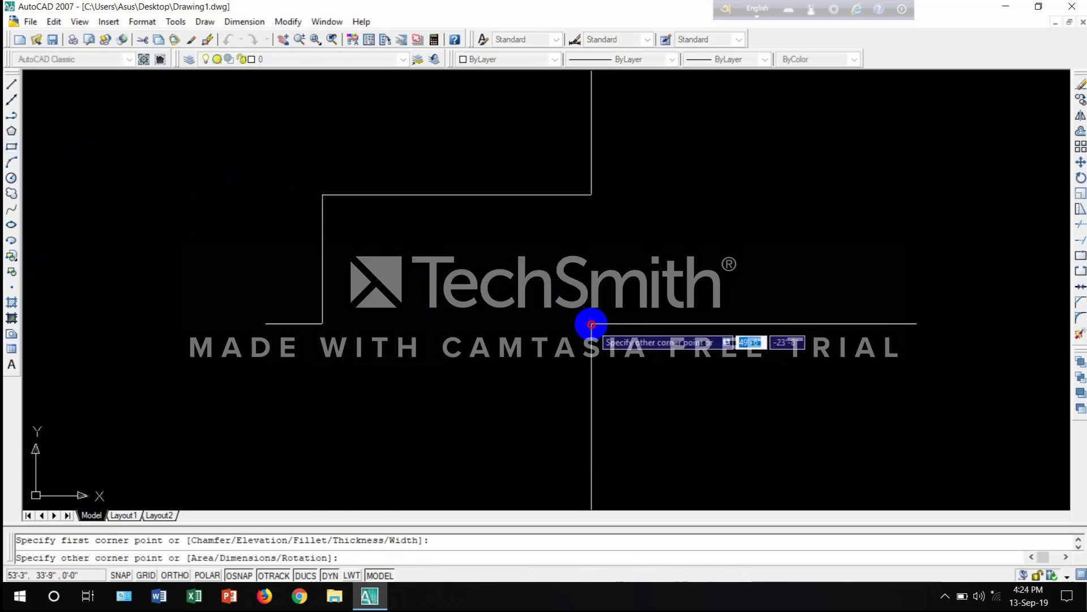
{"action": "left_click", "coordinate": [633, 345]}
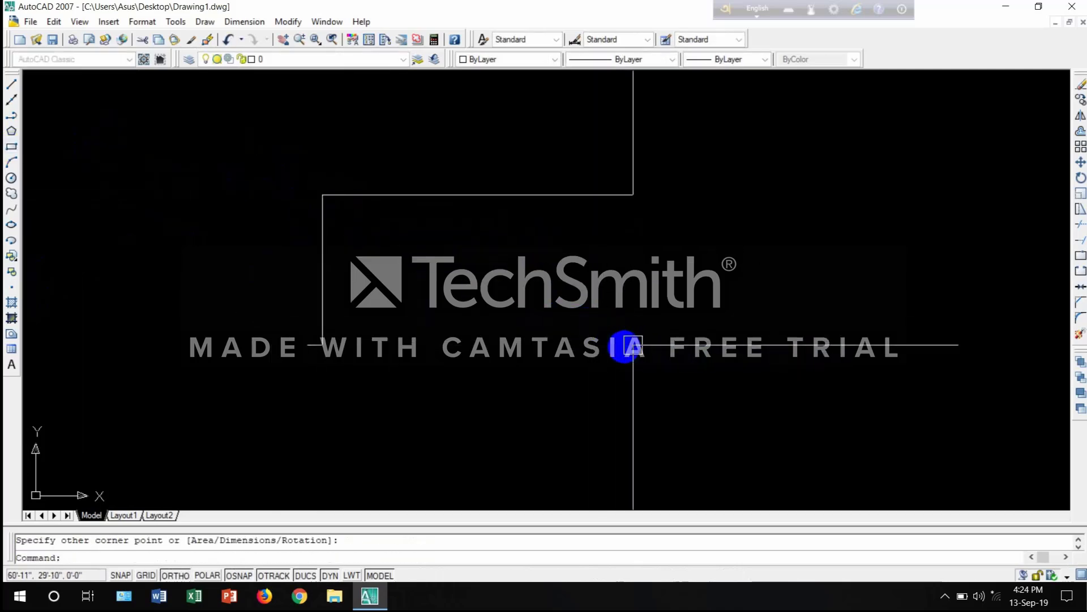
{"action": "scroll", "coordinate": [424, 222], "scroll_direction": "up", "scroll_amount": 2}
{"action": "scroll", "coordinate": [425, 212], "scroll_direction": "down", "scroll_amount": 2}
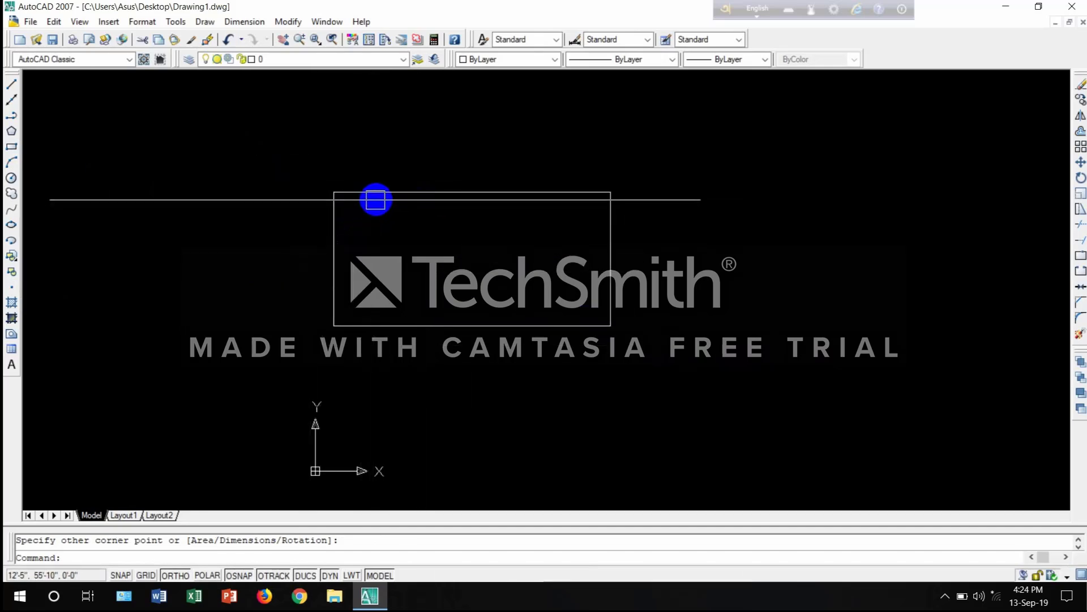
Step: Start a hatch and choose the predefined AR-B816 brick pattern
{"action": "left_click", "coordinate": [12, 306]}
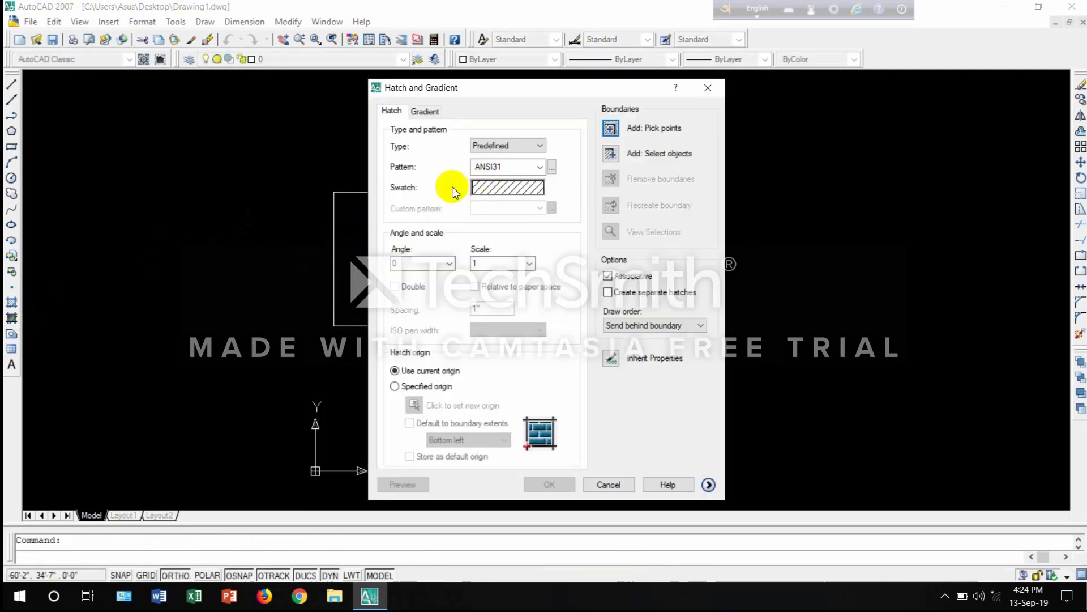
{"action": "left_click", "coordinate": [508, 187]}
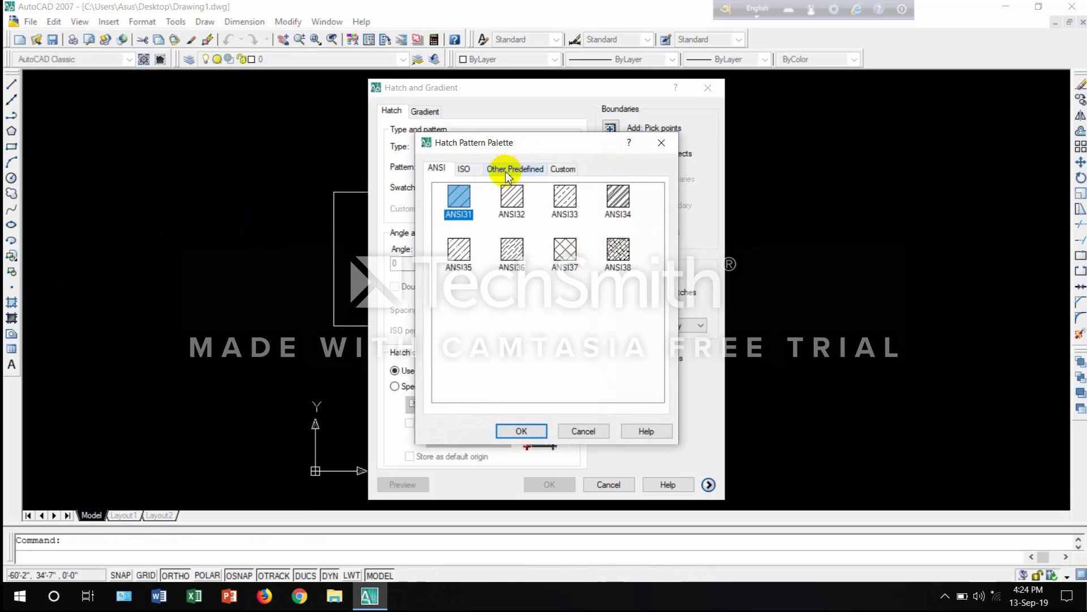
{"action": "left_click", "coordinate": [527, 172]}
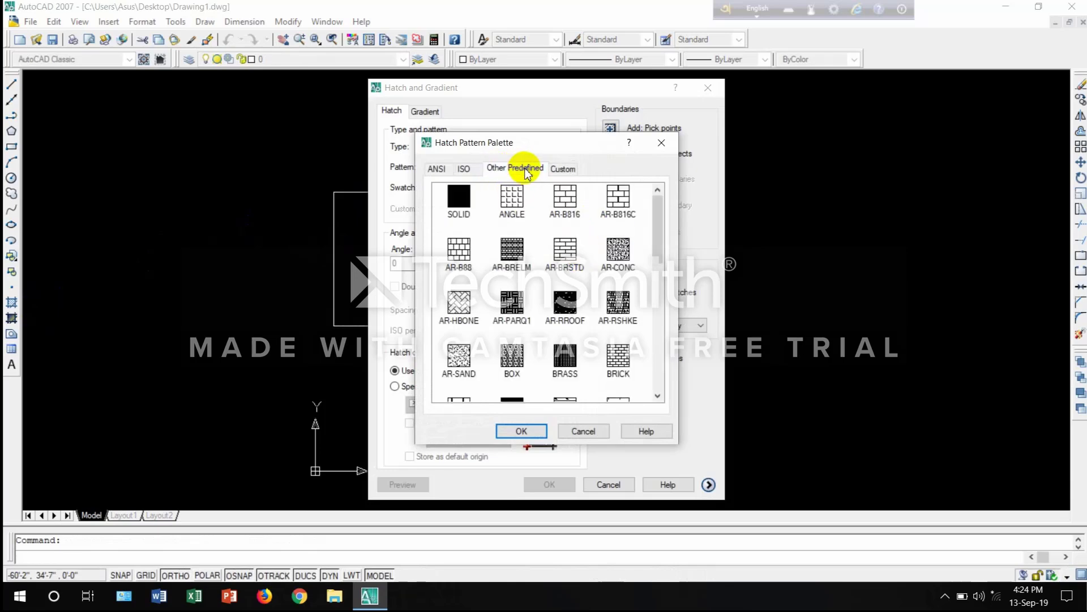
{"action": "scroll", "coordinate": [510, 253], "scroll_direction": "down", "scroll_amount": 5}
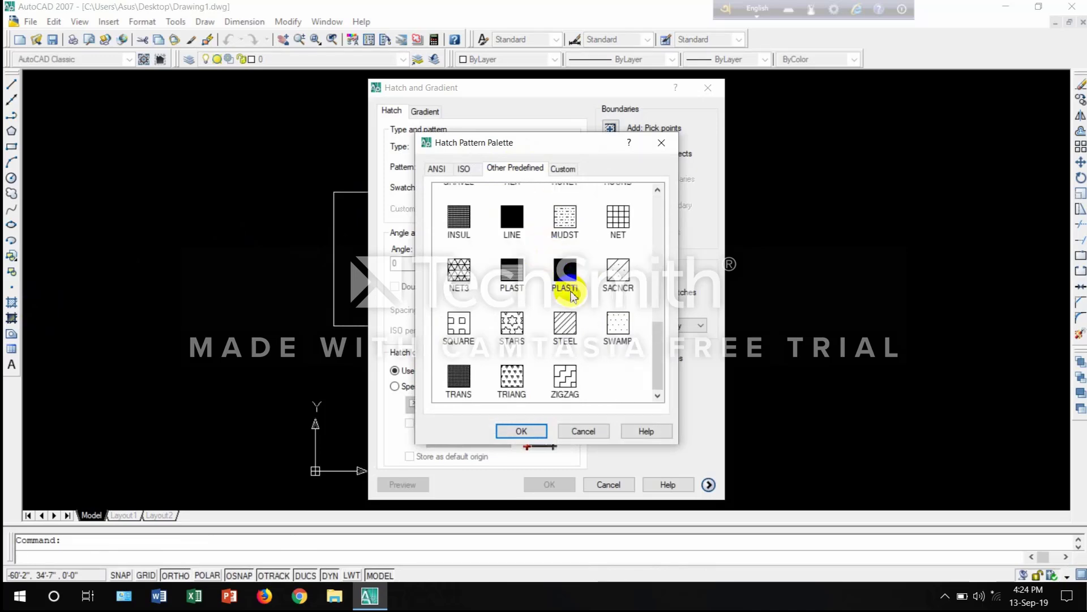
{"action": "scroll", "coordinate": [566, 284], "scroll_direction": "up", "scroll_amount": 5}
{"action": "scroll", "coordinate": [566, 292], "scroll_direction": "down", "scroll_amount": 2}
{"action": "scroll", "coordinate": [567, 293], "scroll_direction": "down", "scroll_amount": 3}
{"action": "left_click", "coordinate": [569, 278]}
{"action": "scroll", "coordinate": [552, 293], "scroll_direction": "up", "scroll_amount": 5}
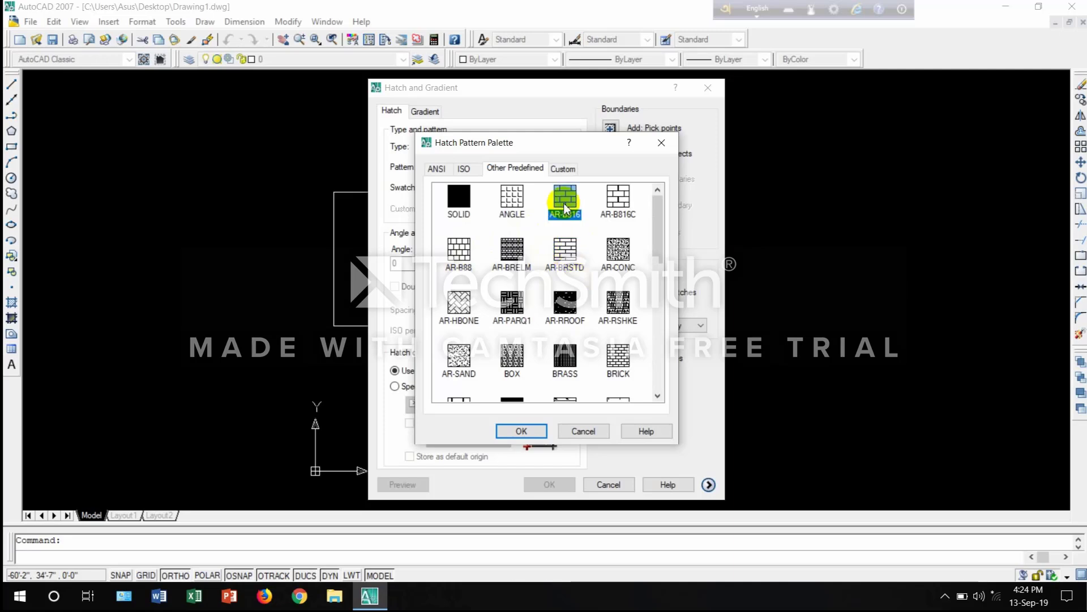
{"action": "left_click", "coordinate": [522, 431]}
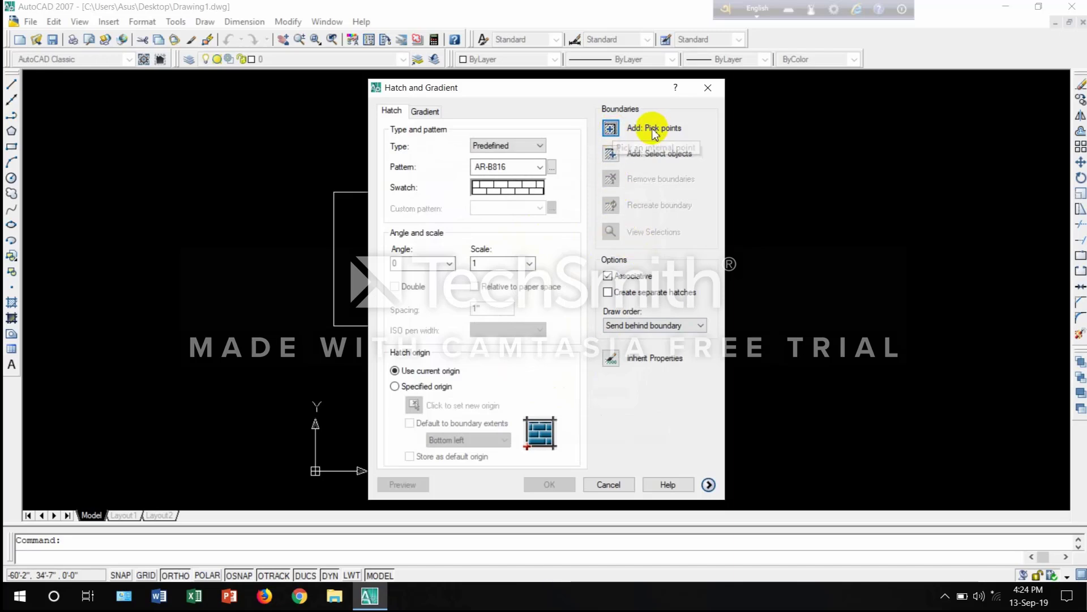
Step: Define the hatch boundary by picking a point inside the rectangle
{"action": "left_click", "coordinate": [610, 130]}
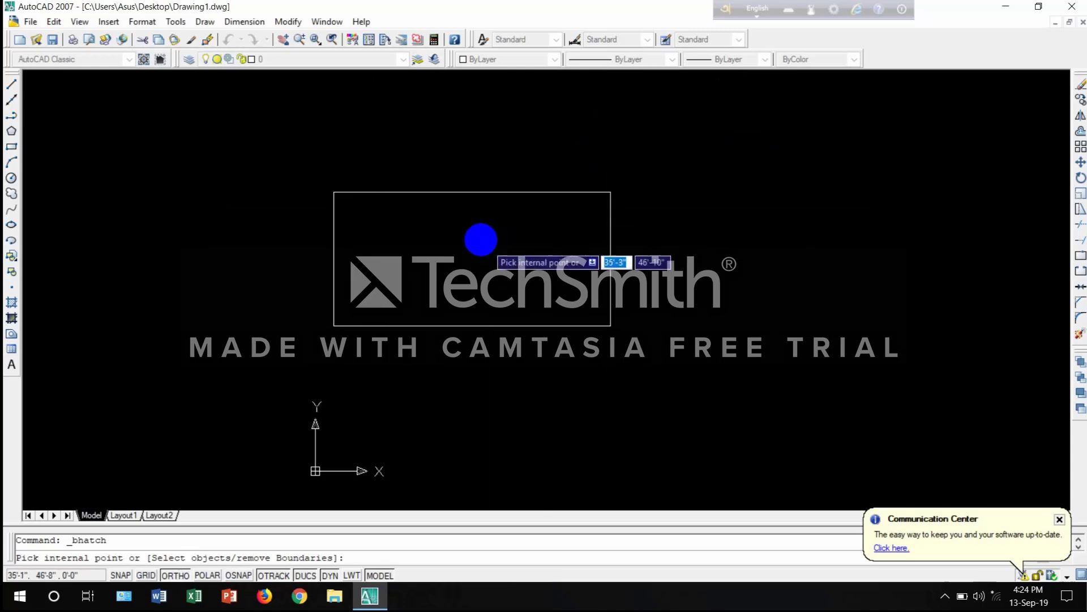
{"action": "left_click", "coordinate": [462, 259]}
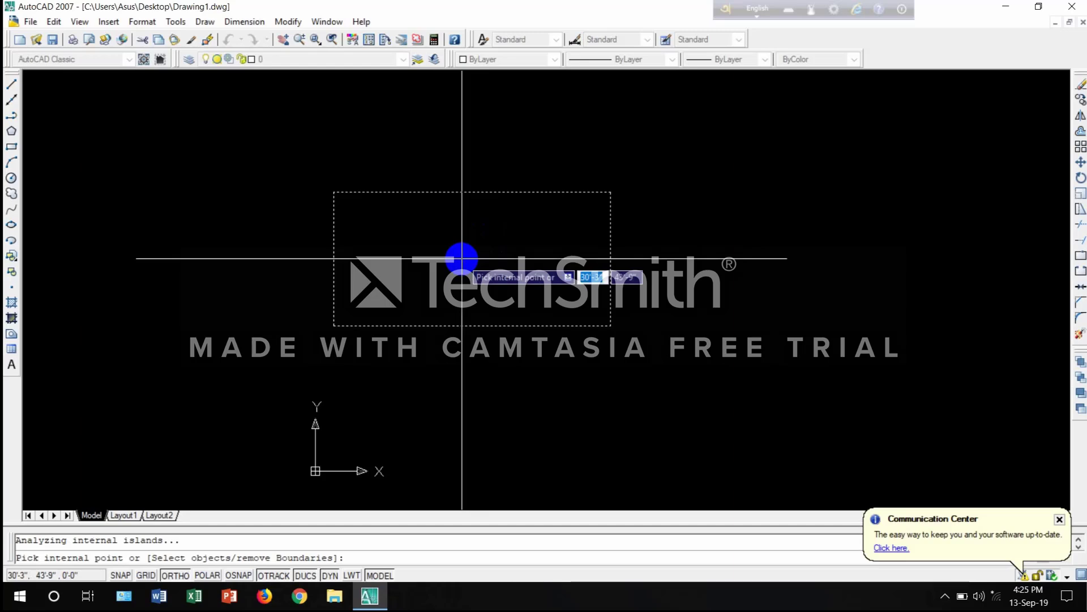
{"action": "key", "text": "Return"}
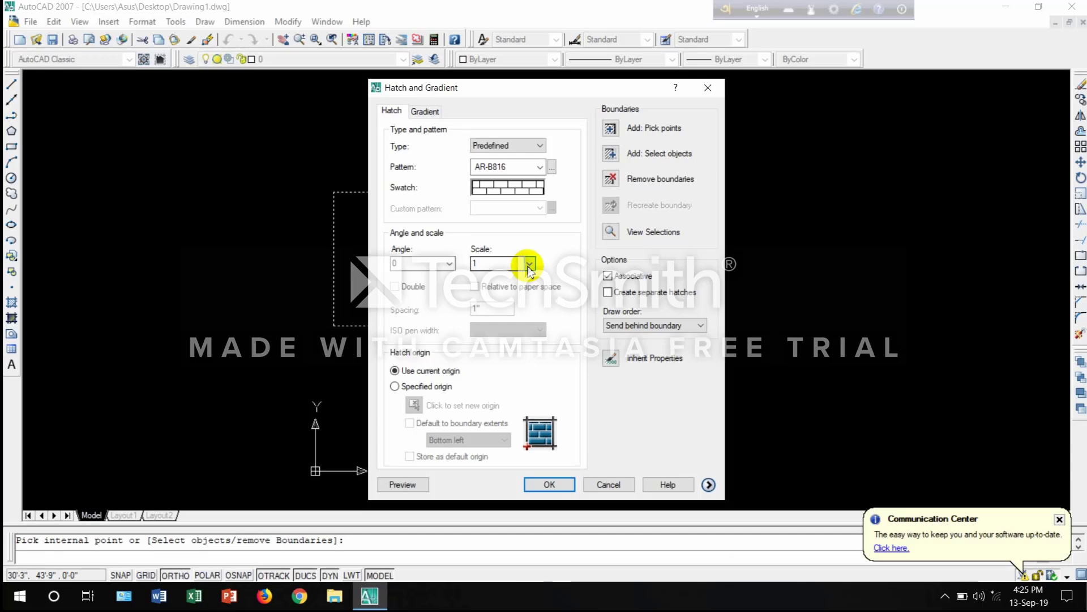
Step: Set the hatch scale to 5, preview the brick pattern and apply it to the rectangle
{"action": "left_click", "coordinate": [529, 266]}
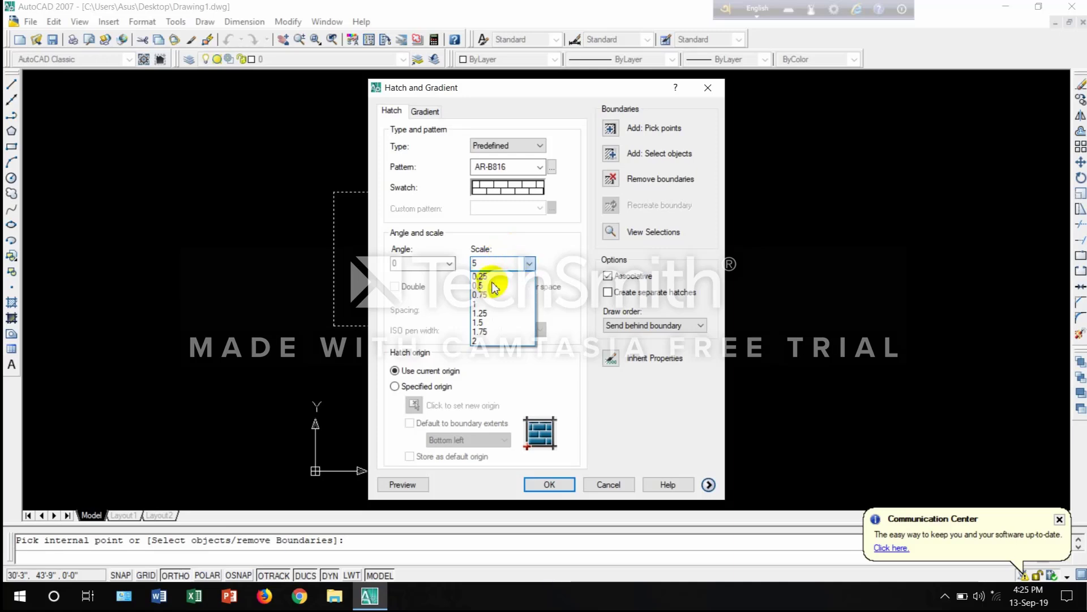
{"action": "left_click", "coordinate": [394, 490]}
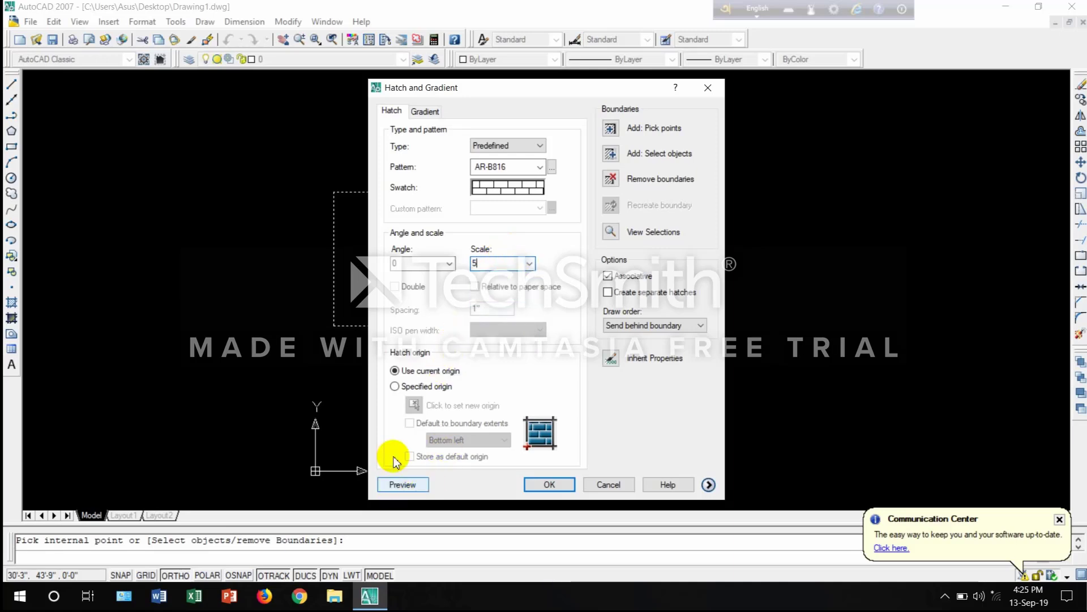
{"action": "left_click", "coordinate": [399, 485]}
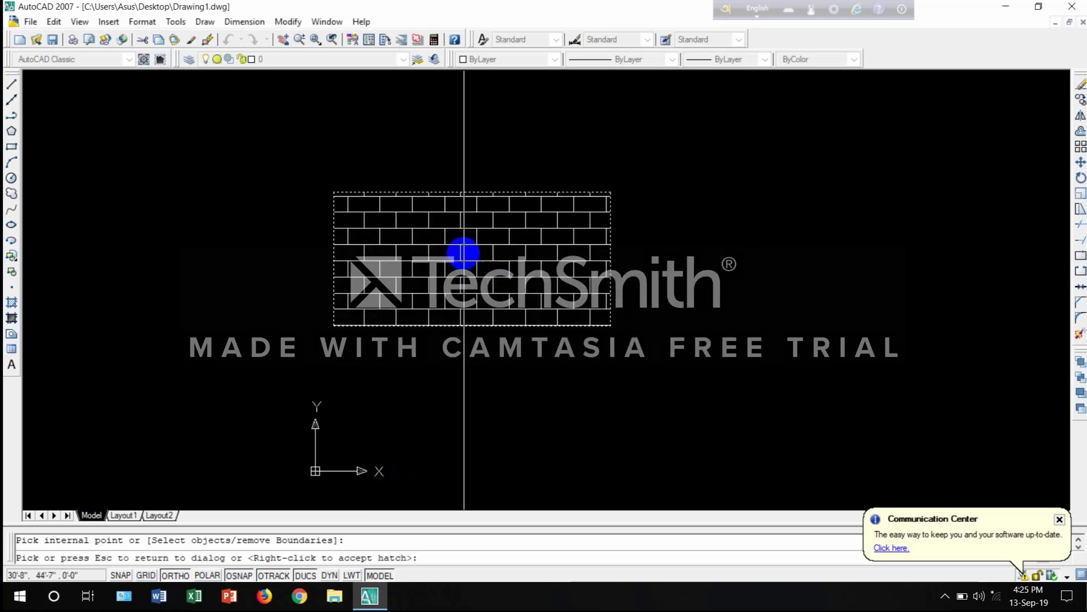
{"action": "scroll", "coordinate": [451, 231], "scroll_direction": "up", "scroll_amount": 2}
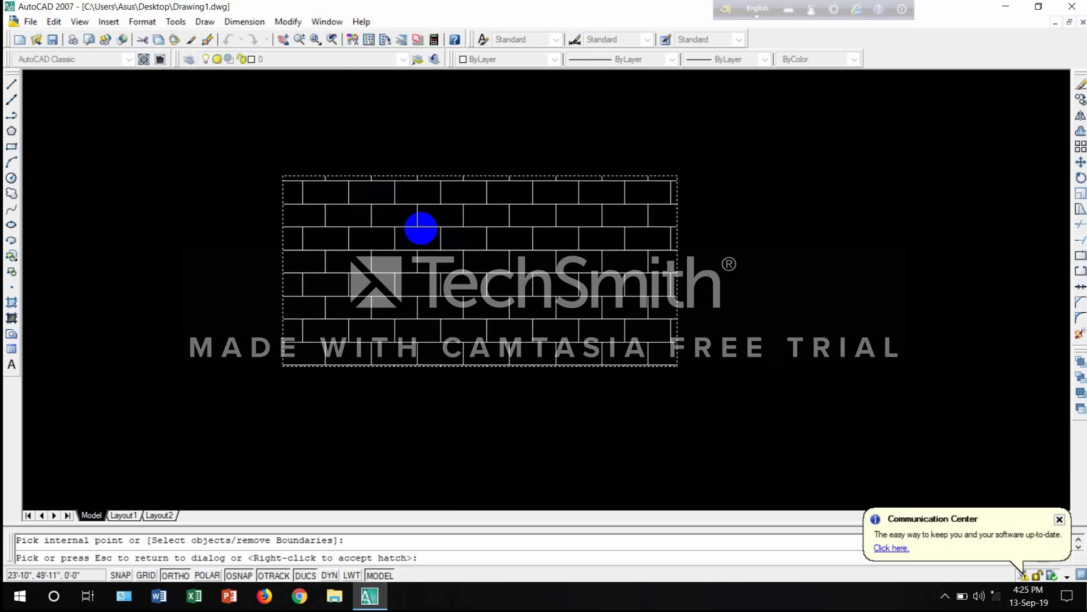
{"action": "scroll", "coordinate": [431, 231], "scroll_direction": "up", "scroll_amount": 1}
{"action": "scroll", "coordinate": [462, 227], "scroll_direction": "down", "scroll_amount": 4}
{"action": "scroll", "coordinate": [463, 227], "scroll_direction": "up", "scroll_amount": 3}
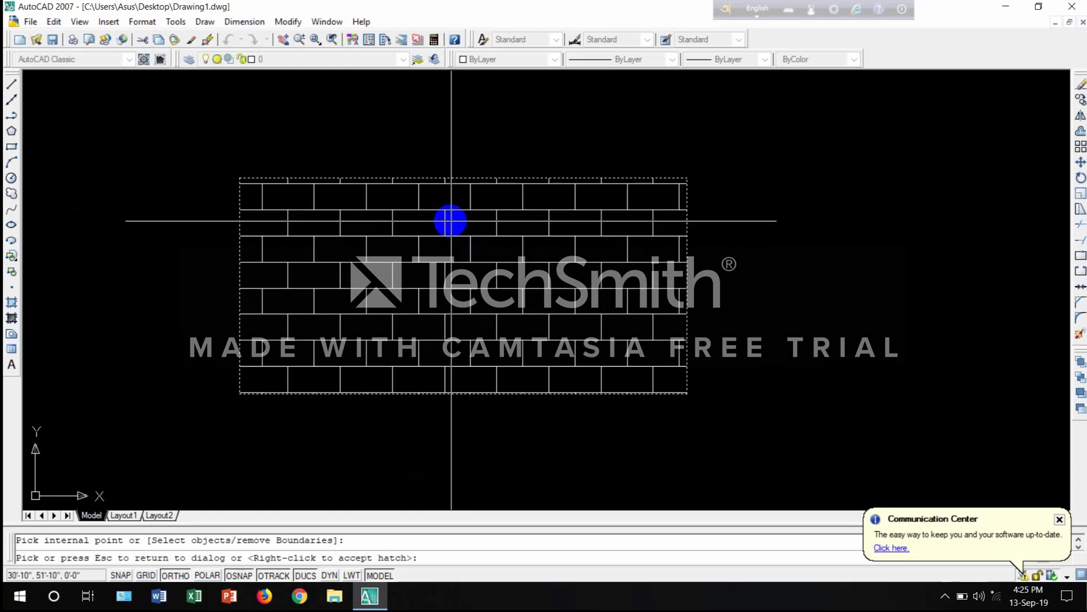
{"action": "scroll", "coordinate": [449, 221], "scroll_direction": "up", "scroll_amount": 2}
{"action": "scroll", "coordinate": [447, 229], "scroll_direction": "down", "scroll_amount": 2}
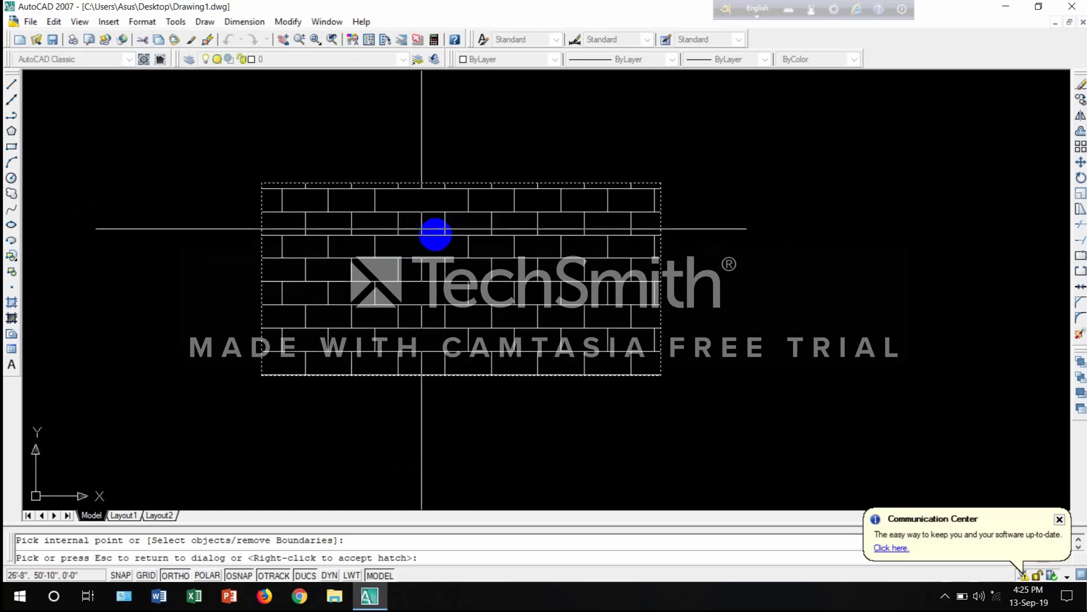
{"action": "right_click", "coordinate": [469, 252]}
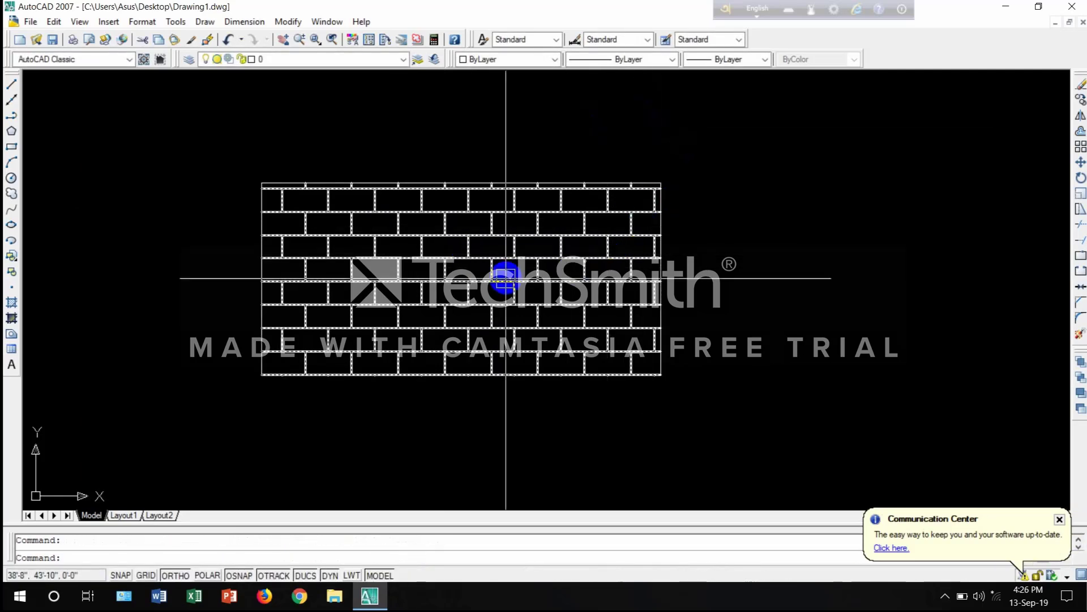
{"action": "scroll", "coordinate": [437, 280], "scroll_direction": "down", "scroll_amount": 4}
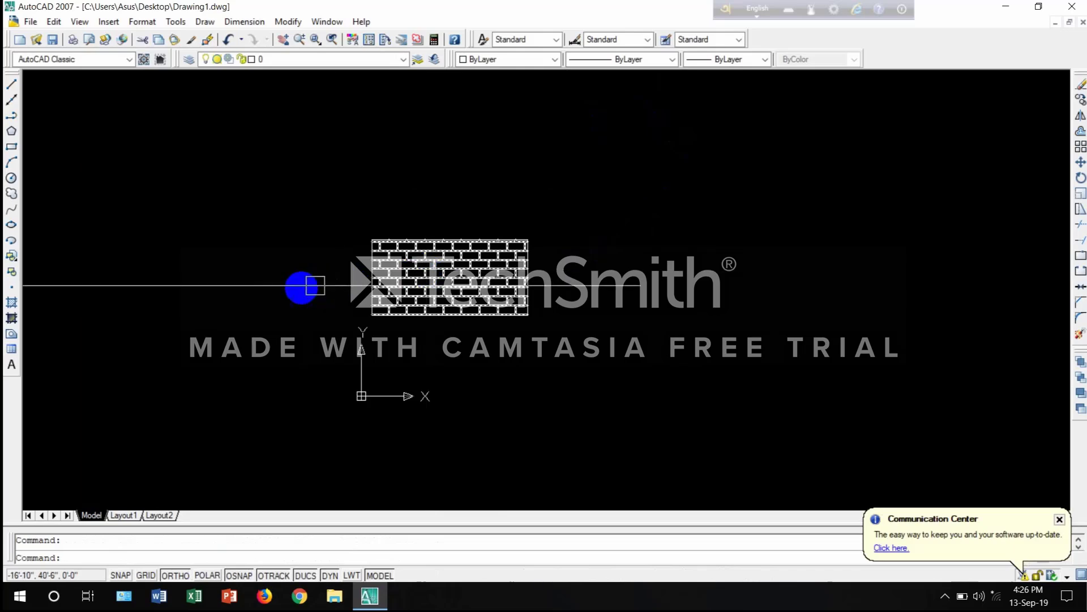
{"action": "scroll", "coordinate": [277, 291], "scroll_direction": "up", "scroll_amount": 2}
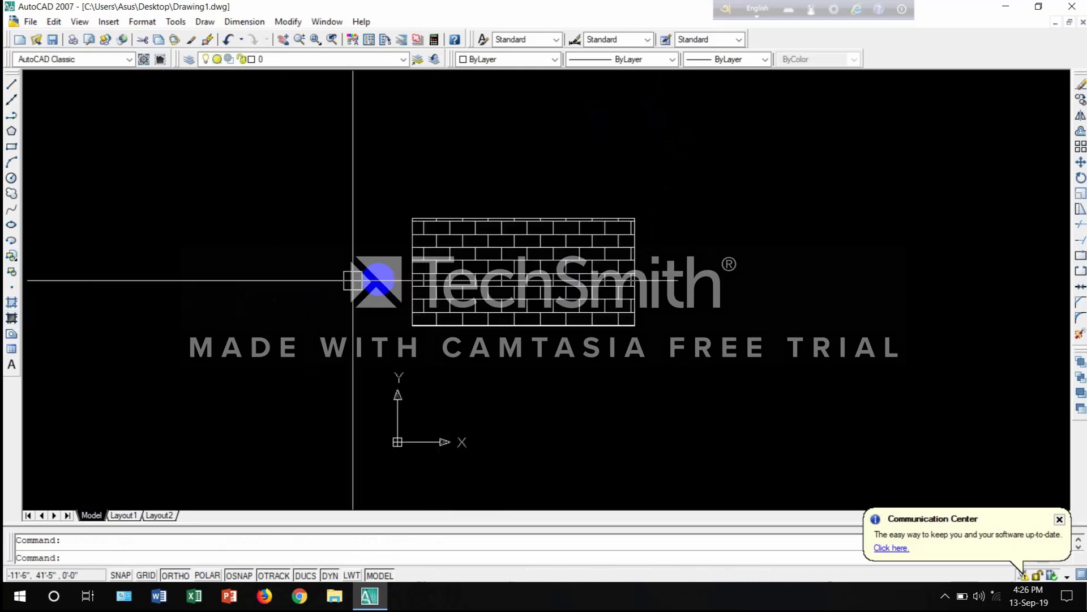
{"action": "left_click", "coordinate": [554, 291]}
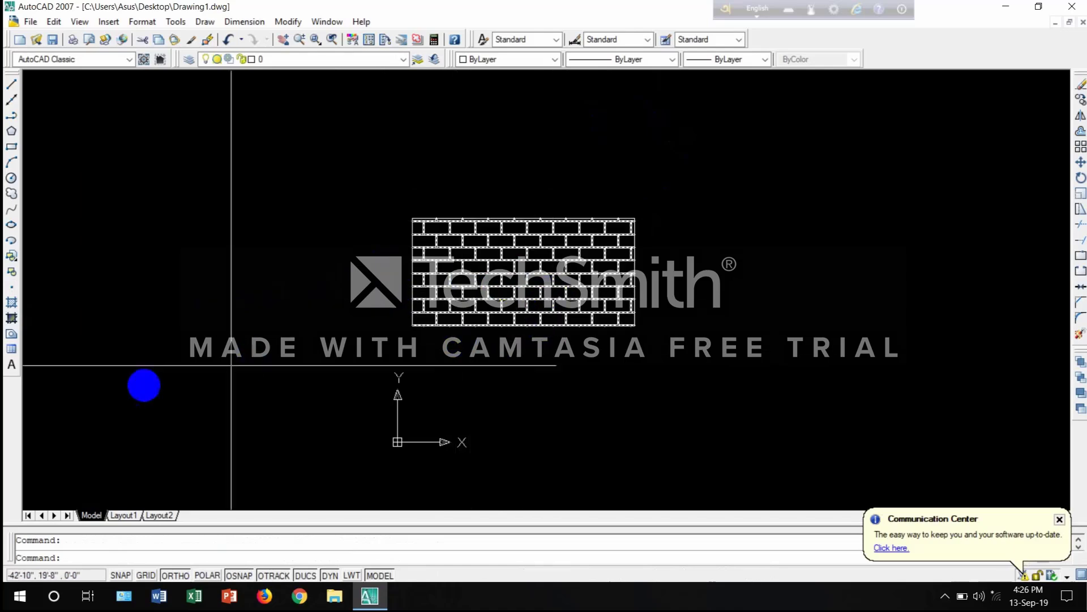
{"action": "key", "text": "Escape"}
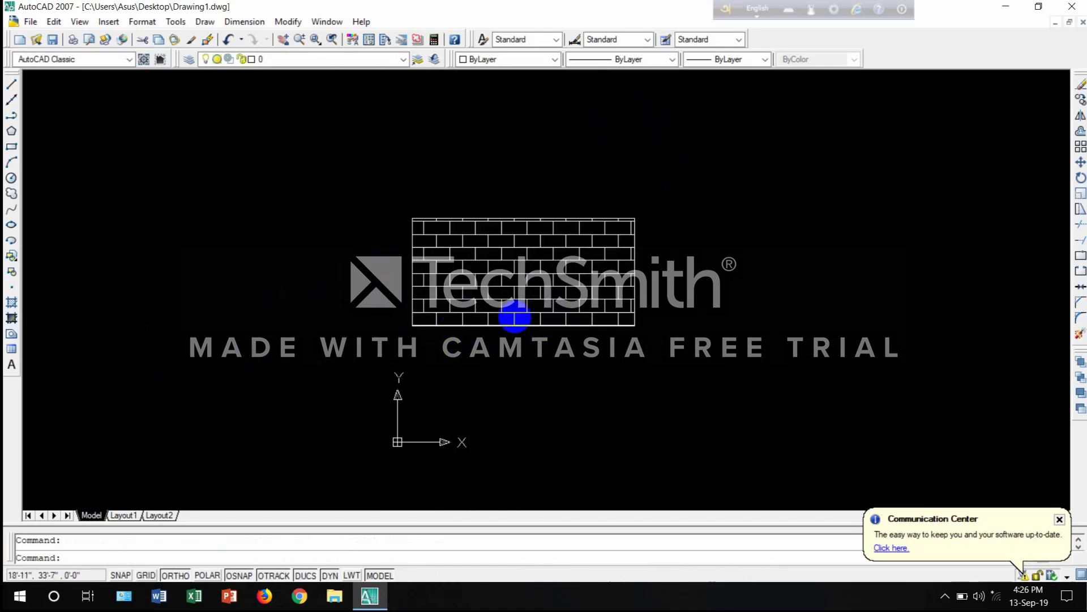
Step: Start a two-color gradient fill and set Color 1 to blue with RGB 0,0,219
{"action": "left_click", "coordinate": [12, 319]}
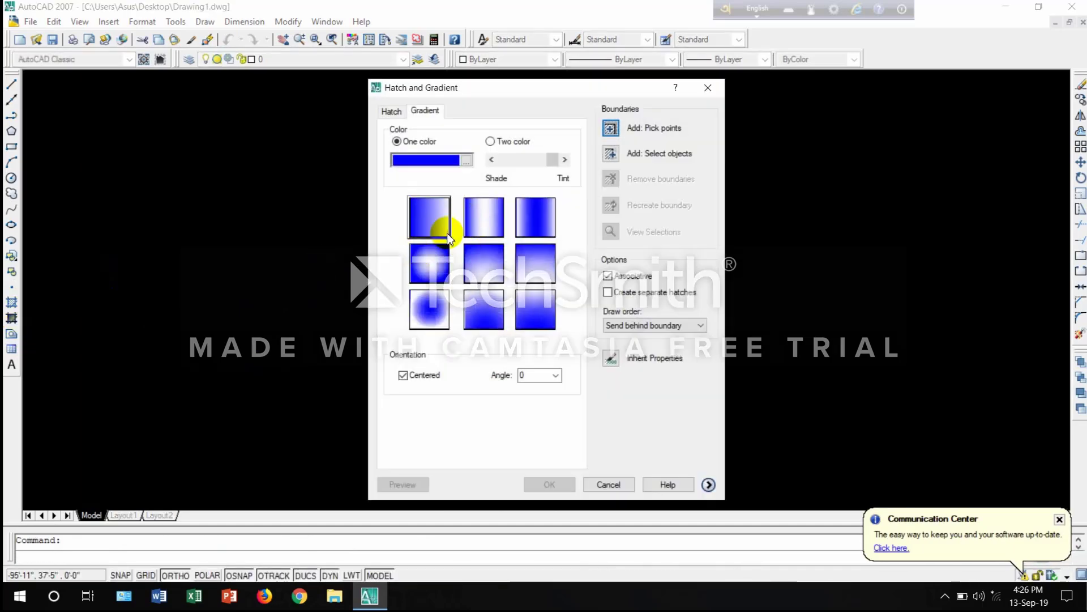
{"action": "left_click", "coordinate": [575, 87]}
{"action": "mouse_move", "coordinate": [575, 88]}
{"action": "left_mouse_down"}
{"action": "mouse_move", "coordinate": [697, 108]}
{"action": "mouse_move", "coordinate": [839, 80]}
{"action": "mouse_move", "coordinate": [863, 85]}
{"action": "left_mouse_up"}
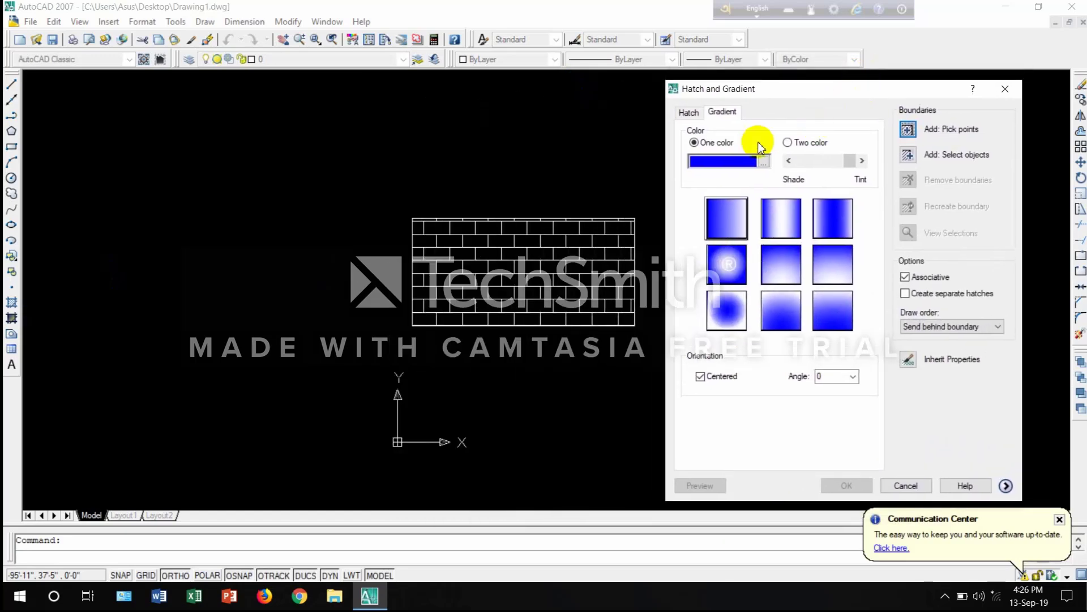
{"action": "left_click", "coordinate": [788, 143]}
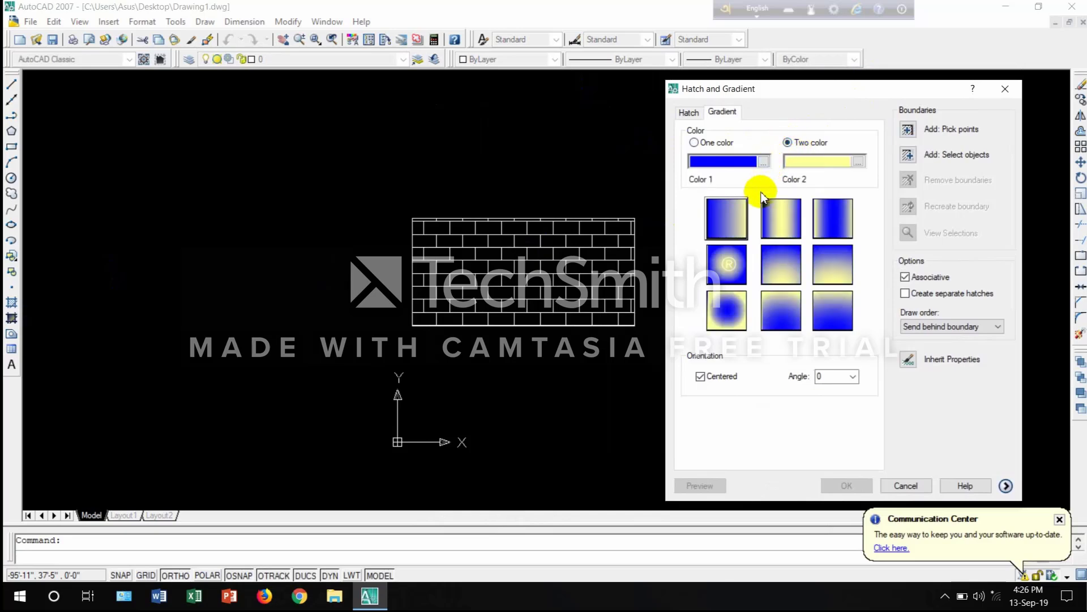
{"action": "left_click", "coordinate": [764, 162]}
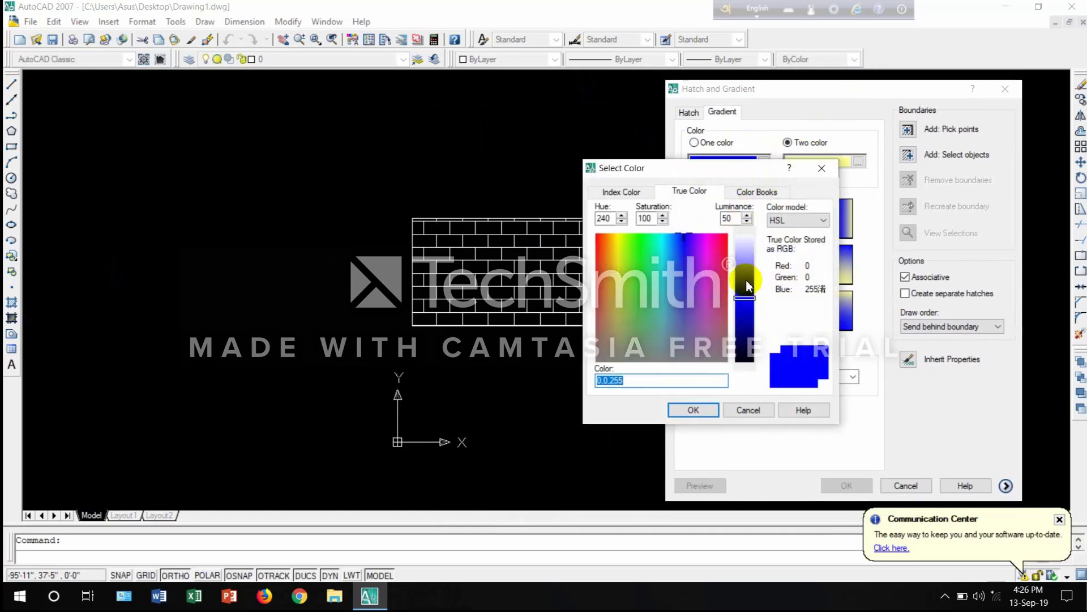
{"action": "left_click", "coordinate": [746, 309]}
{"action": "left_click", "coordinate": [693, 410]}
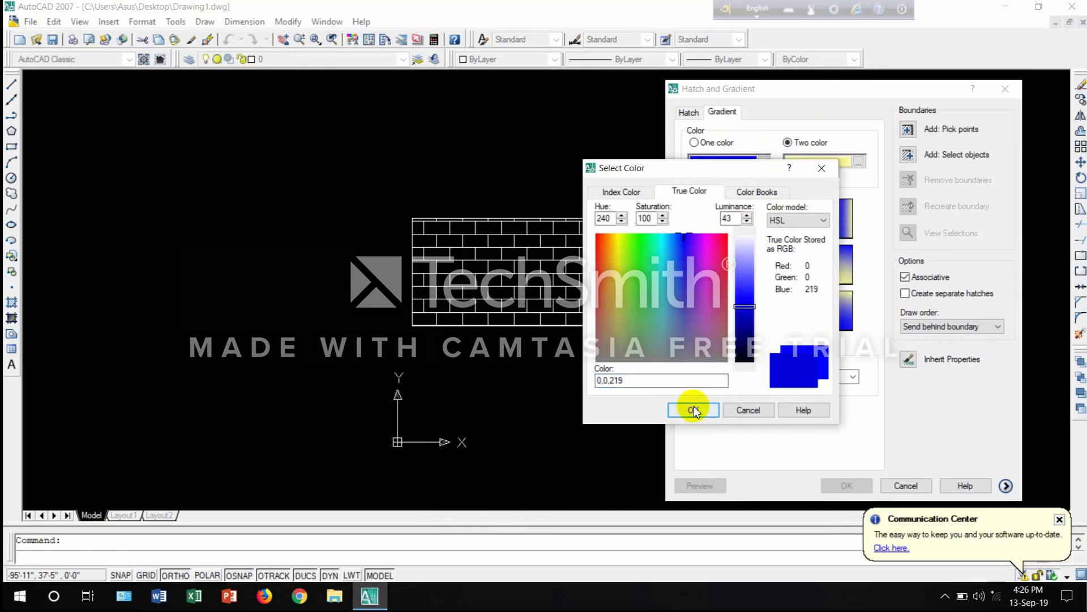
Step: Set the gradient's Color 2 to pink with RGB 250,158,195
{"action": "left_click", "coordinate": [857, 163]}
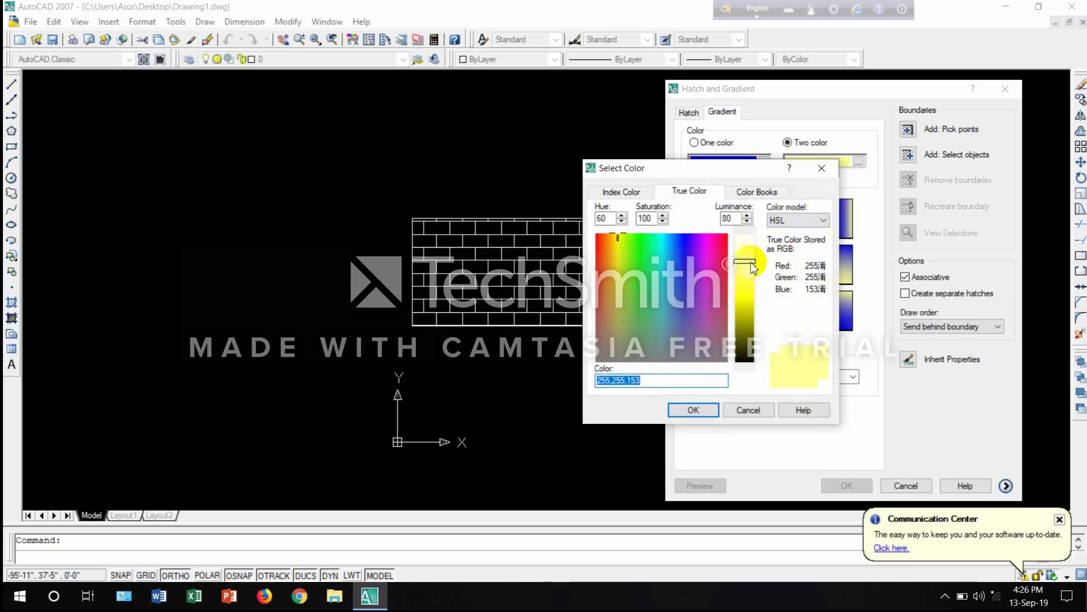
{"action": "left_click", "coordinate": [725, 256]}
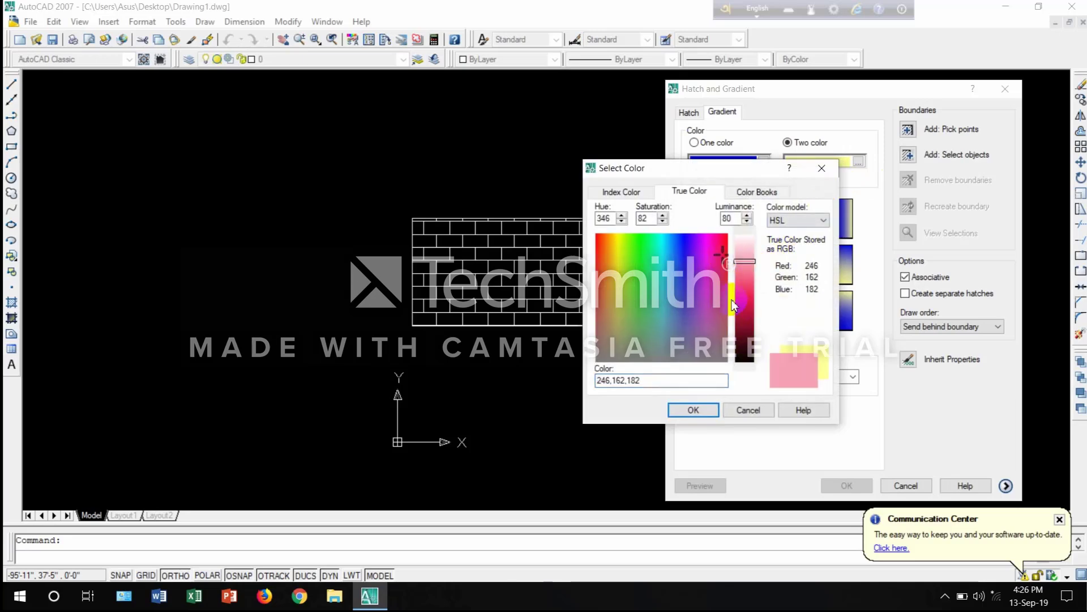
{"action": "left_click", "coordinate": [721, 278]}
{"action": "left_click", "coordinate": [722, 248]}
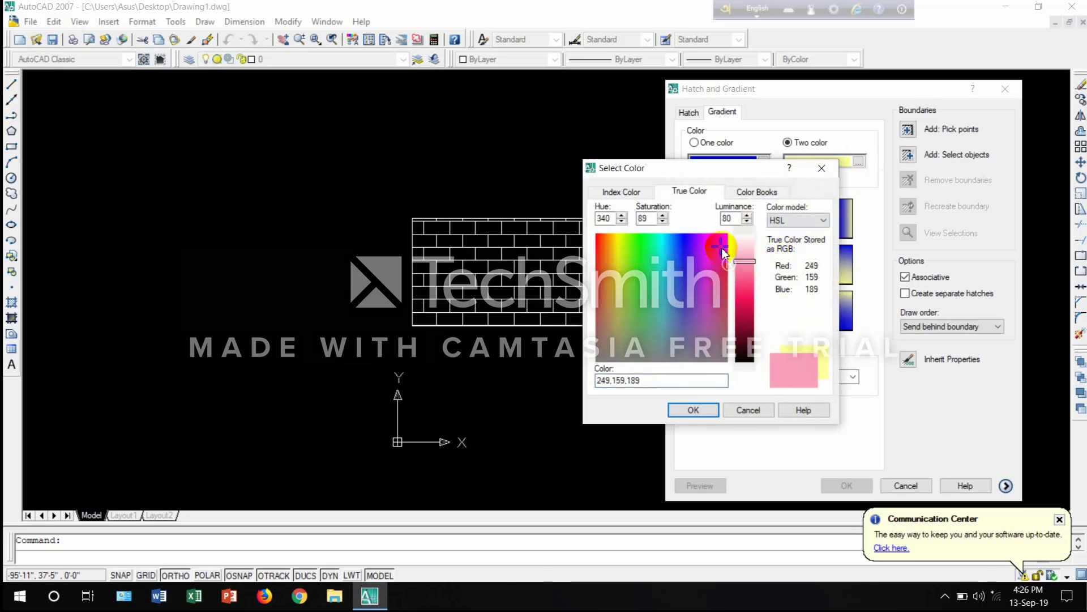
{"action": "left_click", "coordinate": [753, 297]}
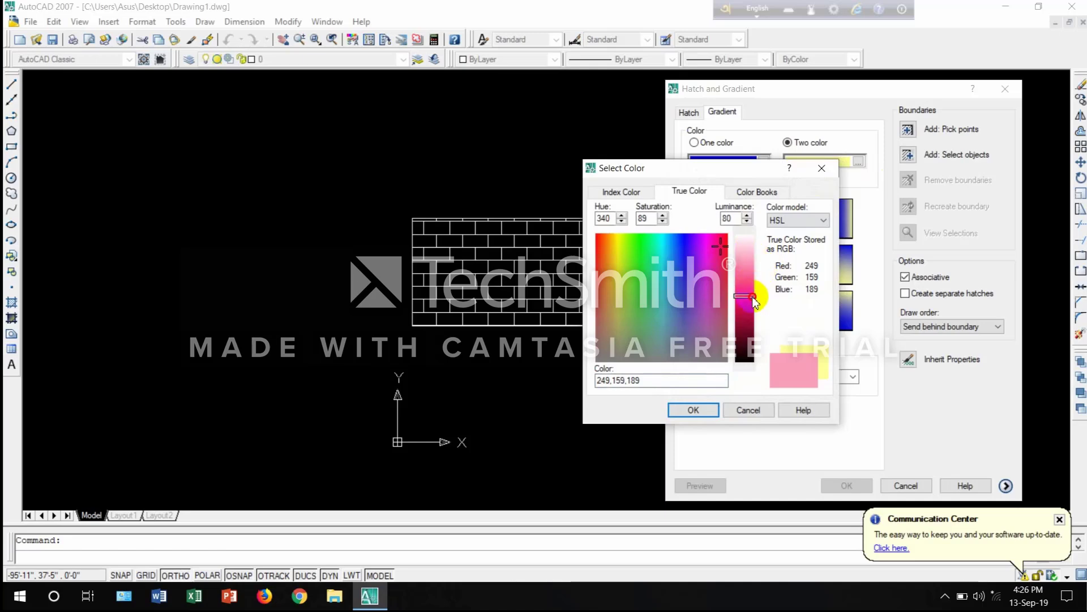
{"action": "left_click", "coordinate": [720, 244]}
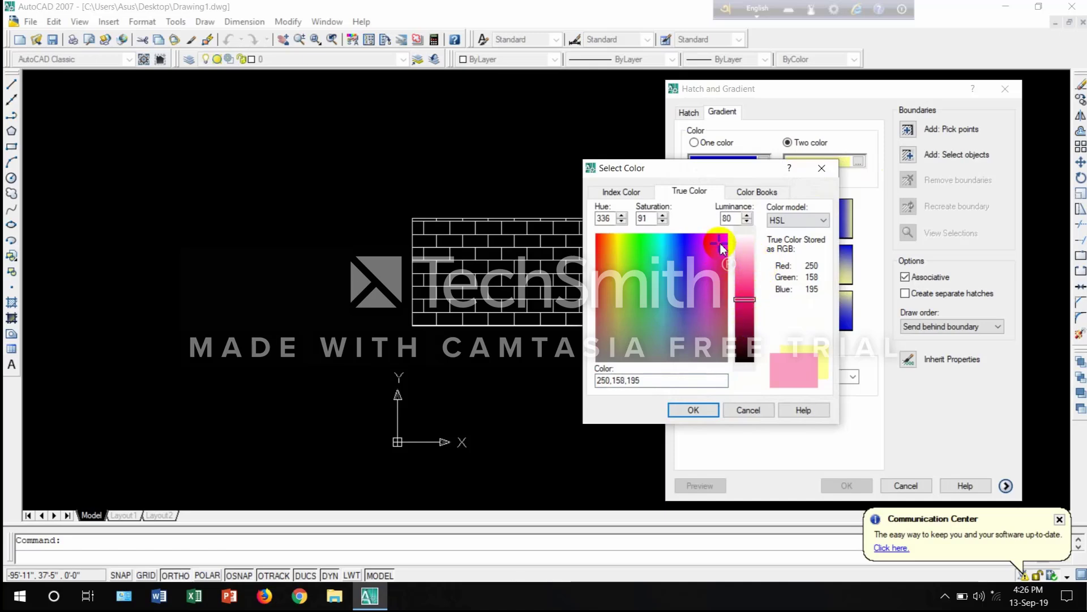
{"action": "left_click", "coordinate": [696, 414]}
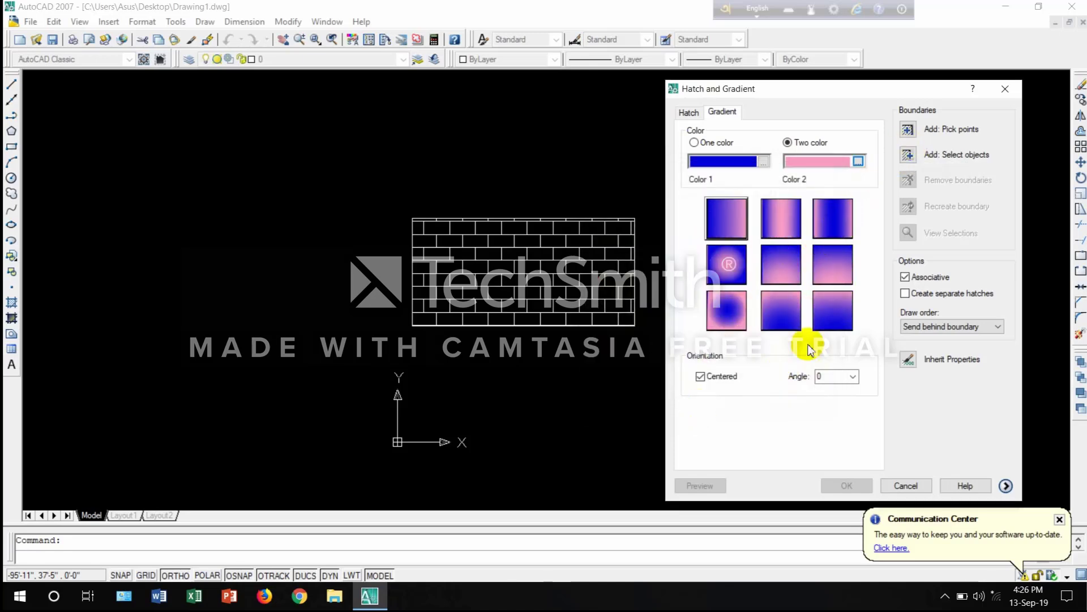
Step: Pick a point inside the brick-hatched rectangle as the gradient boundary, preview the fill and apply it
{"action": "left_click", "coordinate": [907, 131]}
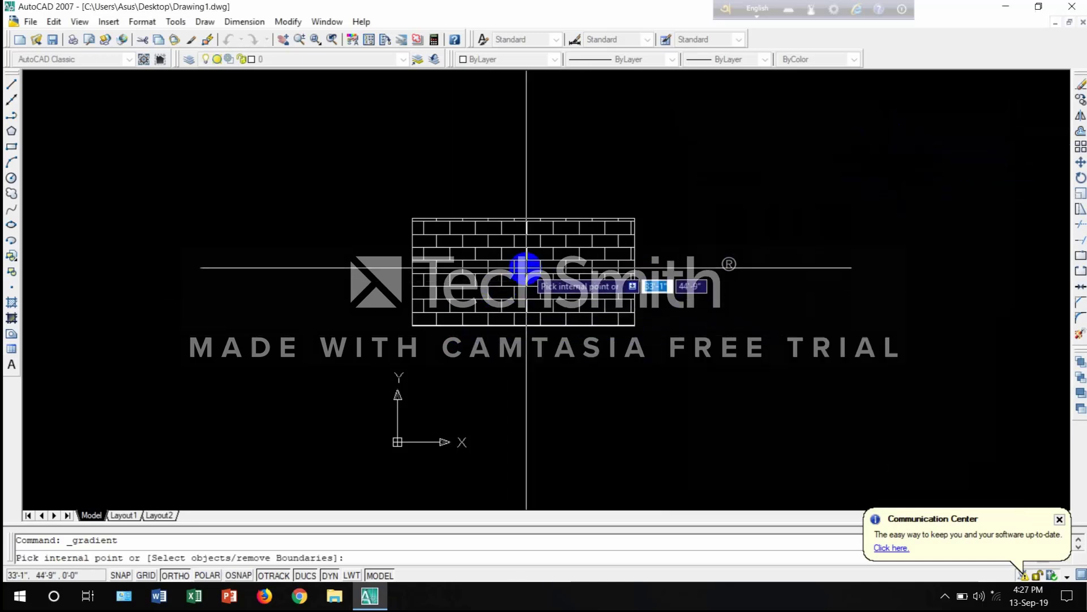
{"action": "left_click", "coordinate": [526, 268]}
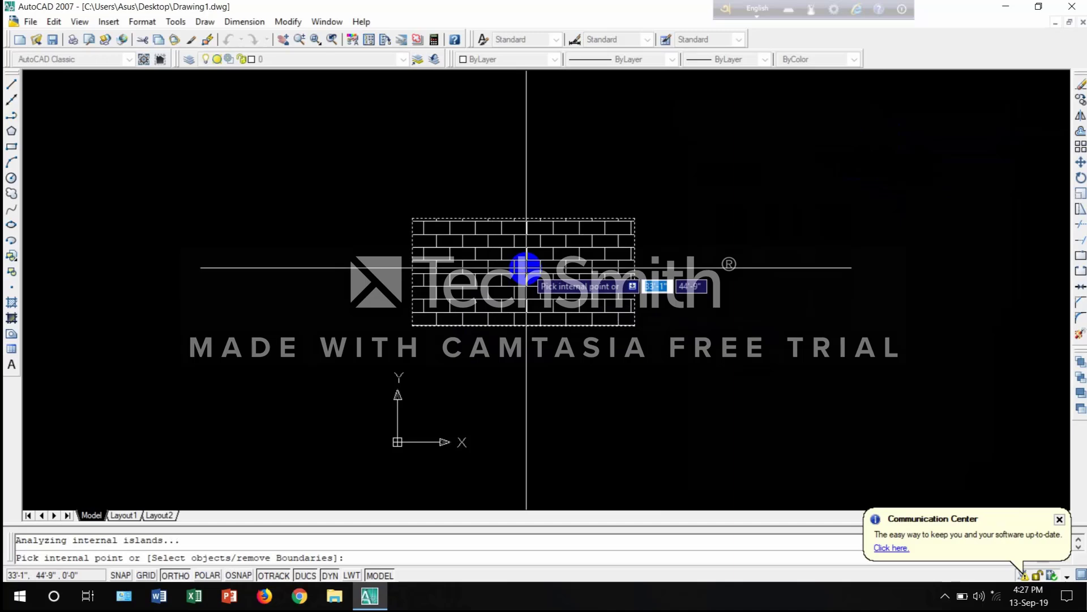
{"action": "key", "text": "Return"}
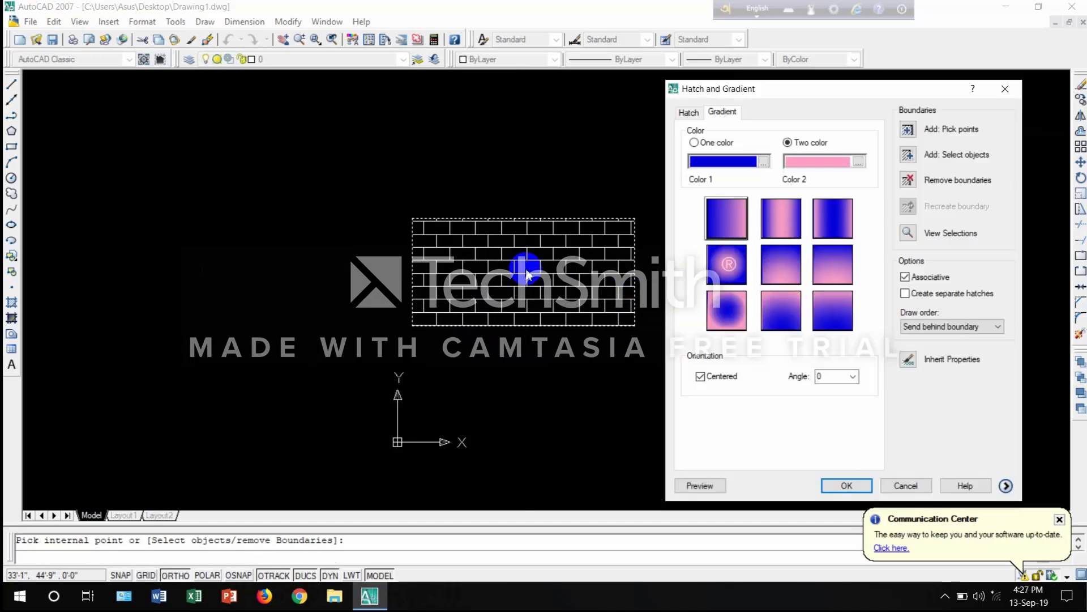
{"action": "left_click", "coordinate": [700, 486]}
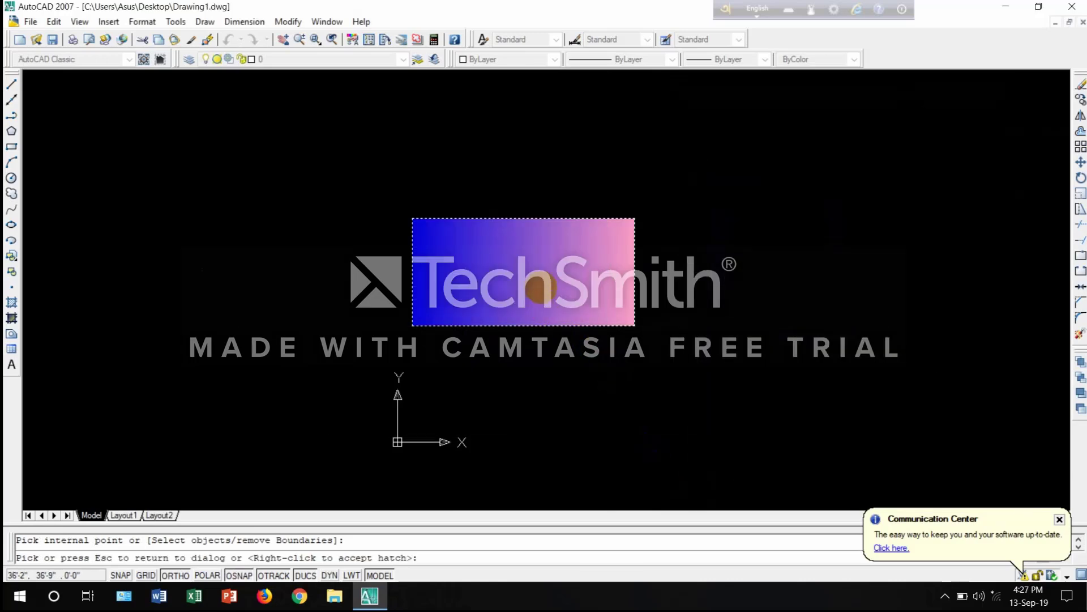
{"action": "scroll", "coordinate": [535, 267], "scroll_direction": "up", "scroll_amount": 3}
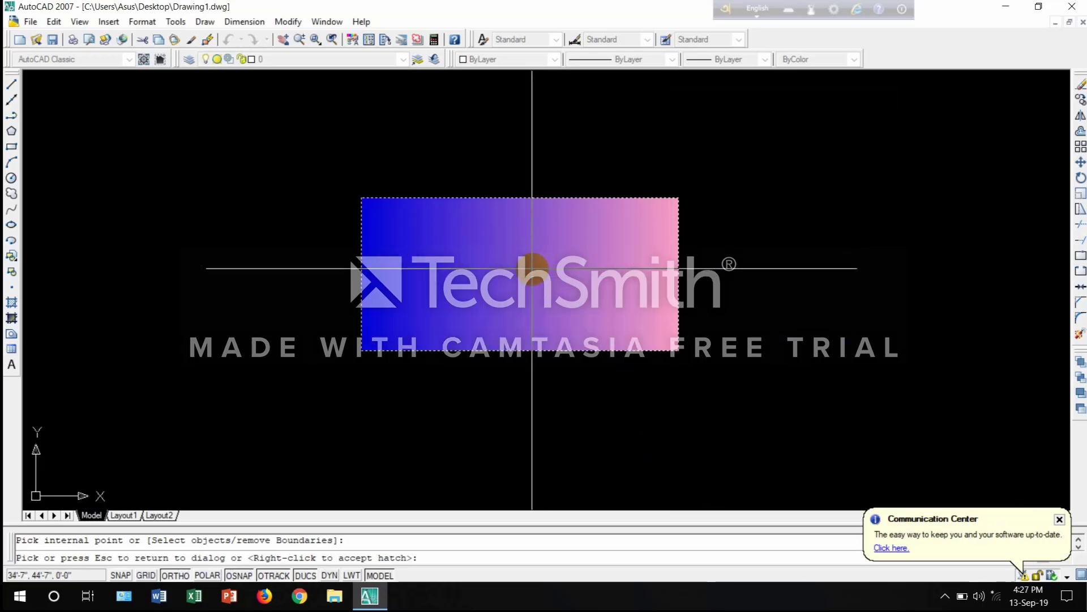
{"action": "scroll", "coordinate": [535, 274], "scroll_direction": "down", "scroll_amount": 2}
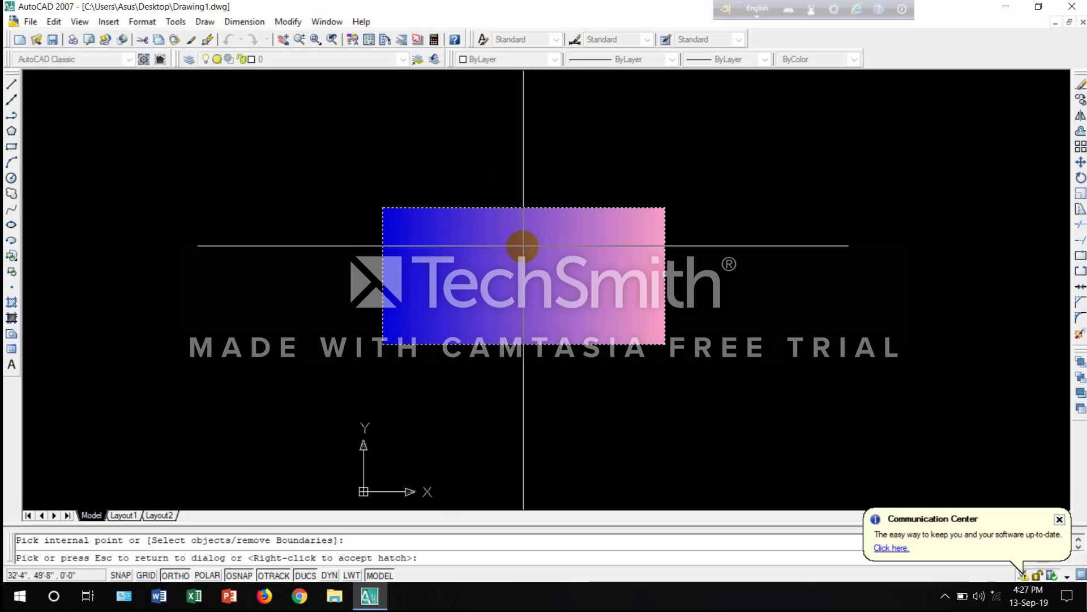
{"action": "right_click", "coordinate": [523, 245]}
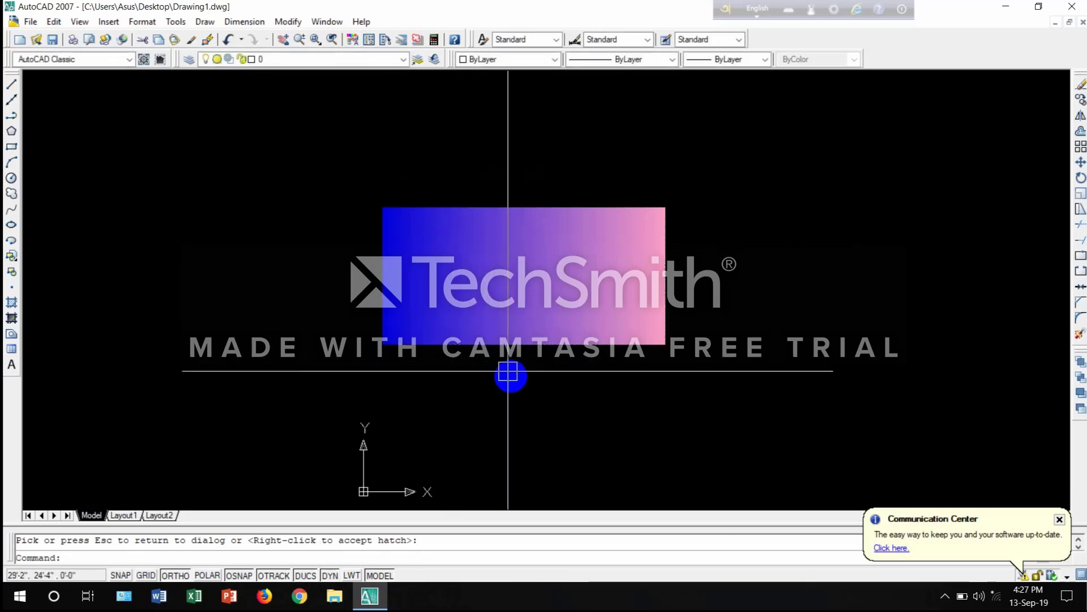
Step: Bring the brick hatch in front of the gradient fill in the rectangle's draw order
{"action": "scroll", "coordinate": [527, 275], "scroll_direction": "up", "scroll_amount": 1}
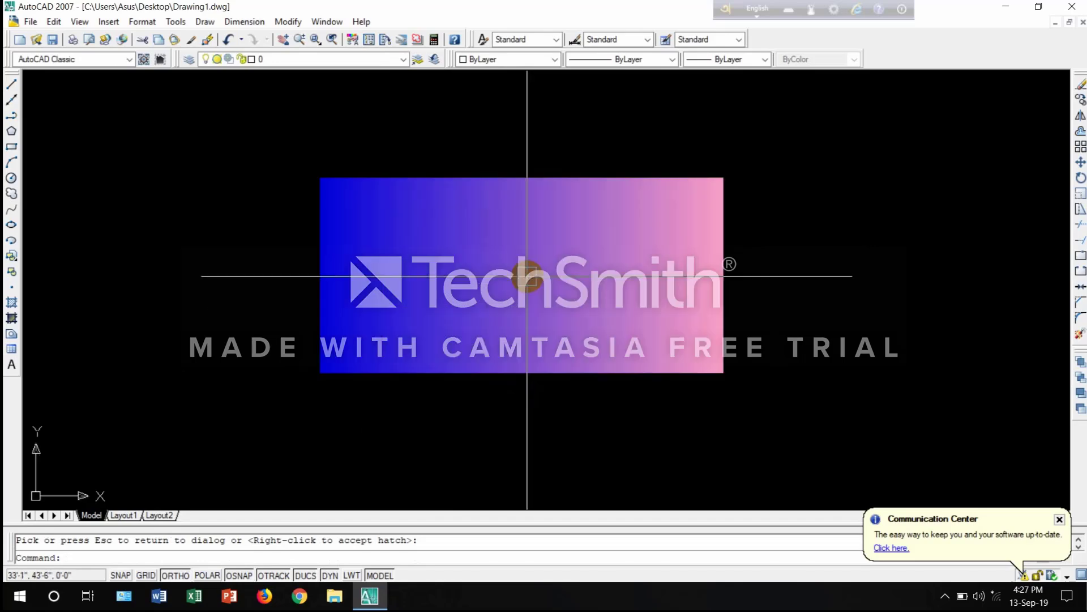
{"action": "scroll", "coordinate": [526, 275], "scroll_direction": "up", "scroll_amount": 1}
{"action": "scroll", "coordinate": [518, 244], "scroll_direction": "down", "scroll_amount": 2}
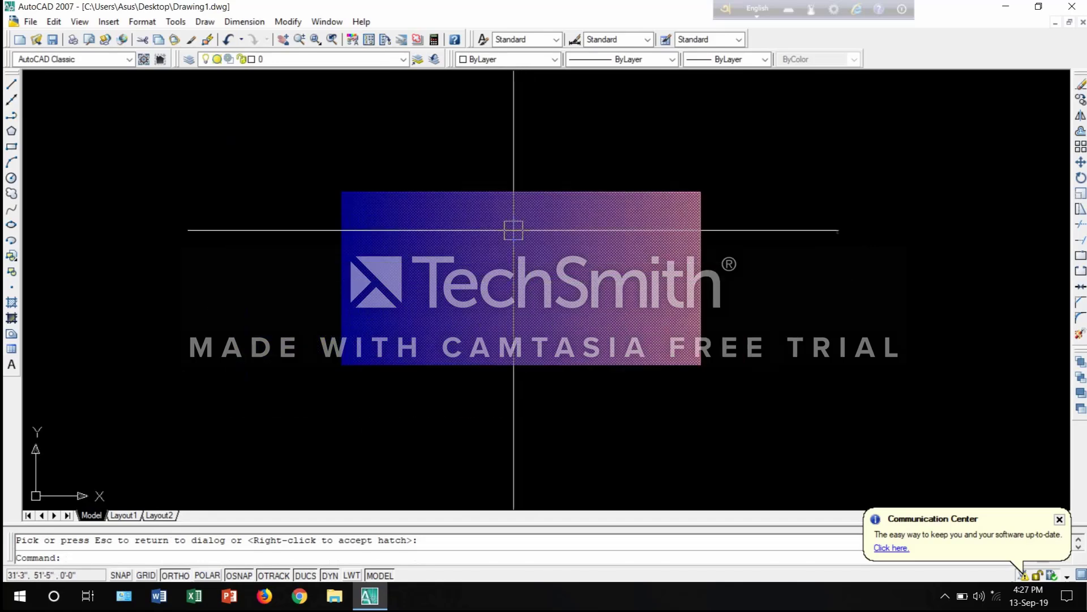
{"action": "left_click", "coordinate": [513, 255]}
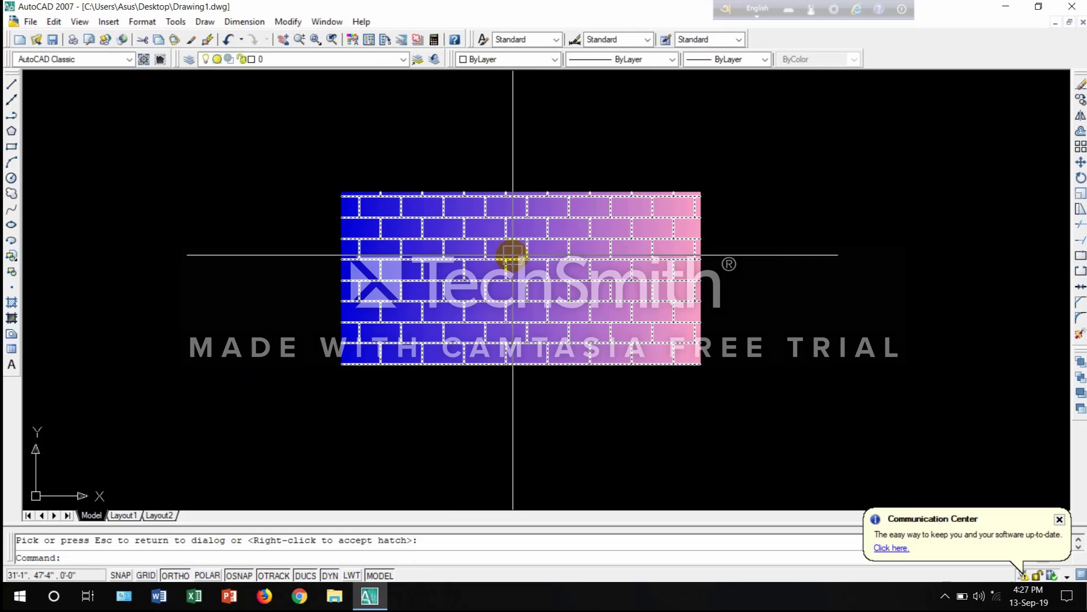
{"action": "right_click", "coordinate": [507, 419]}
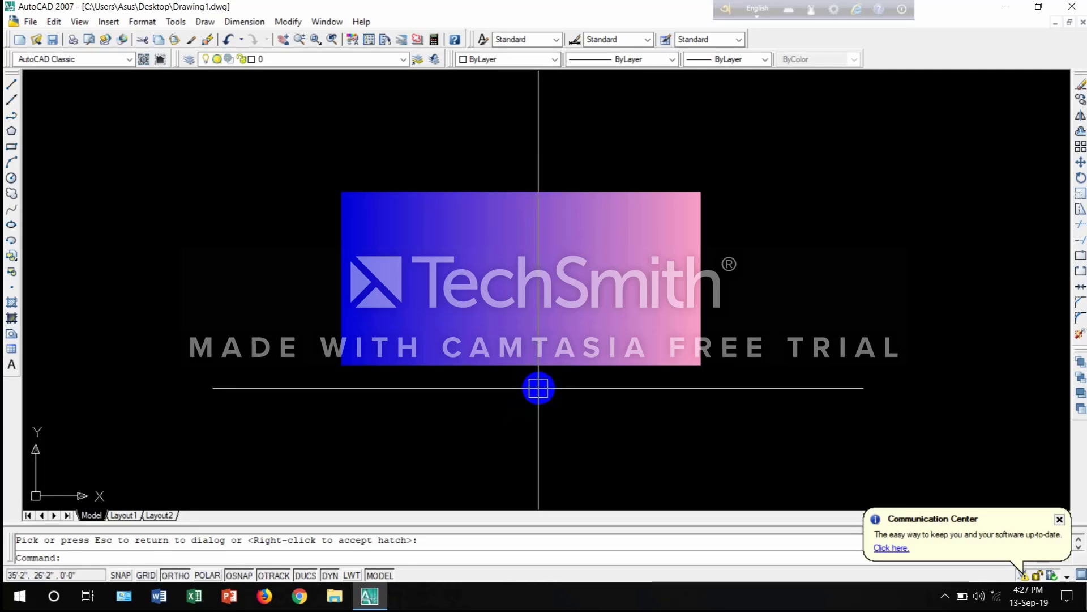
{"action": "left_click", "coordinate": [519, 329]}
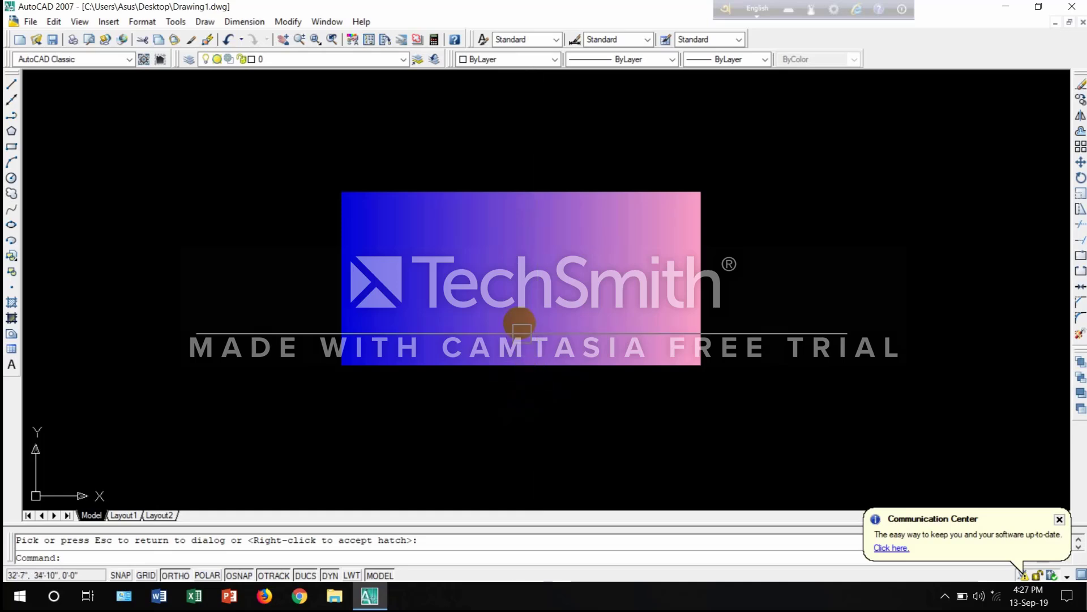
{"action": "right_click", "coordinate": [524, 299]}
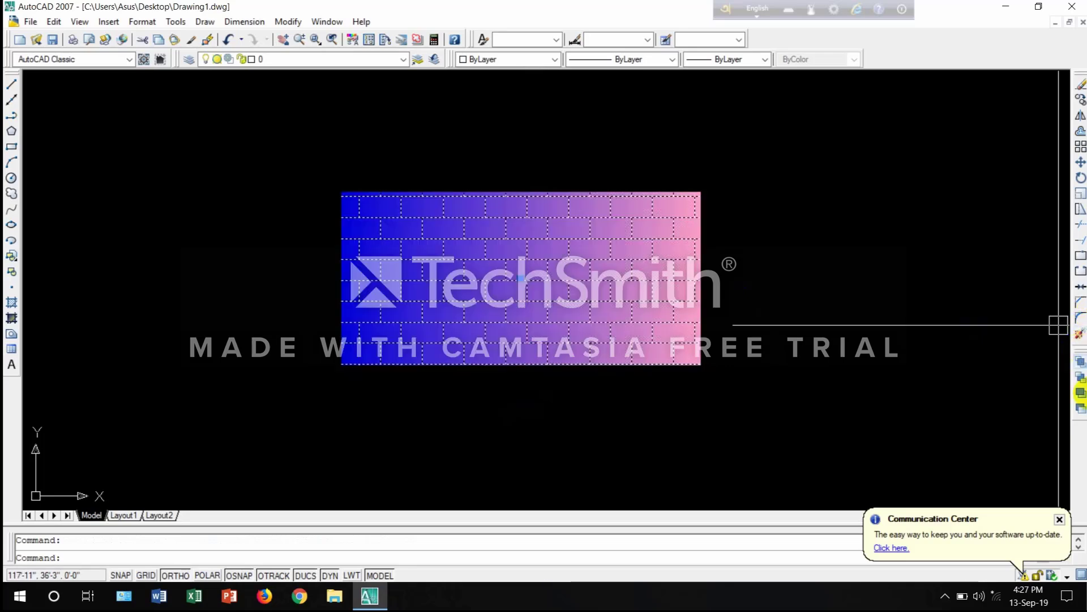
{"action": "left_click", "coordinate": [1080, 365]}
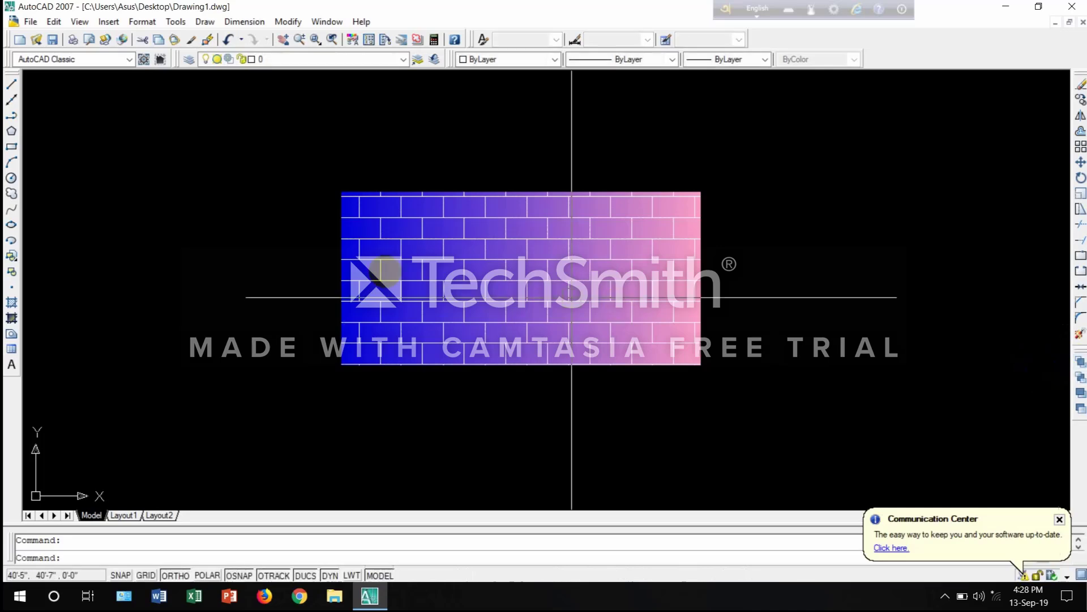
{"action": "key", "text": "Escape"}
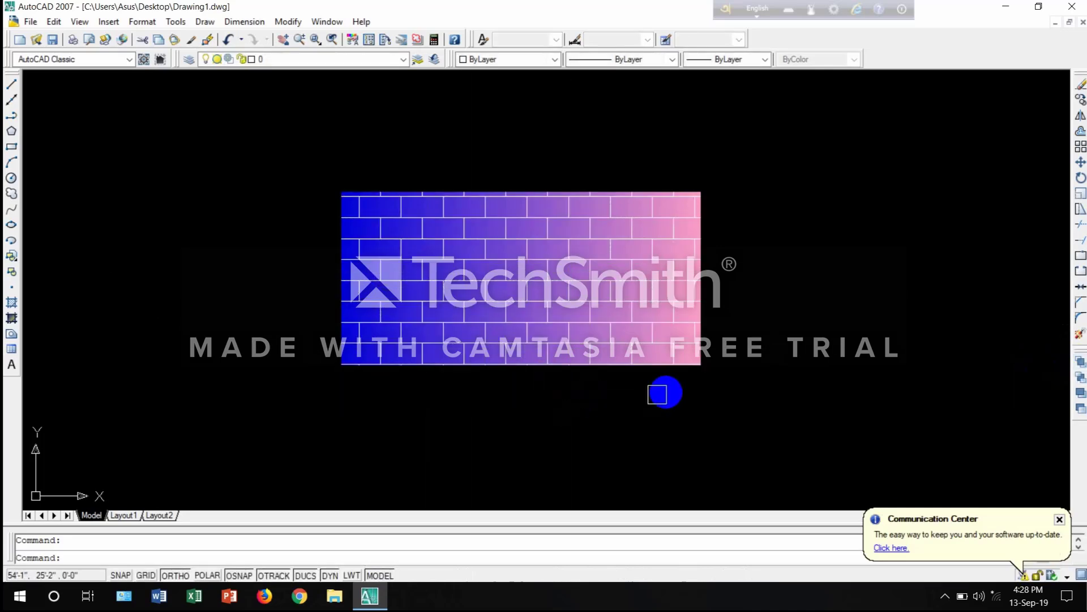
Step: Select all objects in the drawing and erase them
{"action": "scroll", "coordinate": [603, 374], "scroll_direction": "down", "scroll_amount": 4}
{"action": "scroll", "coordinate": [604, 385], "scroll_direction": "up", "scroll_amount": 3}
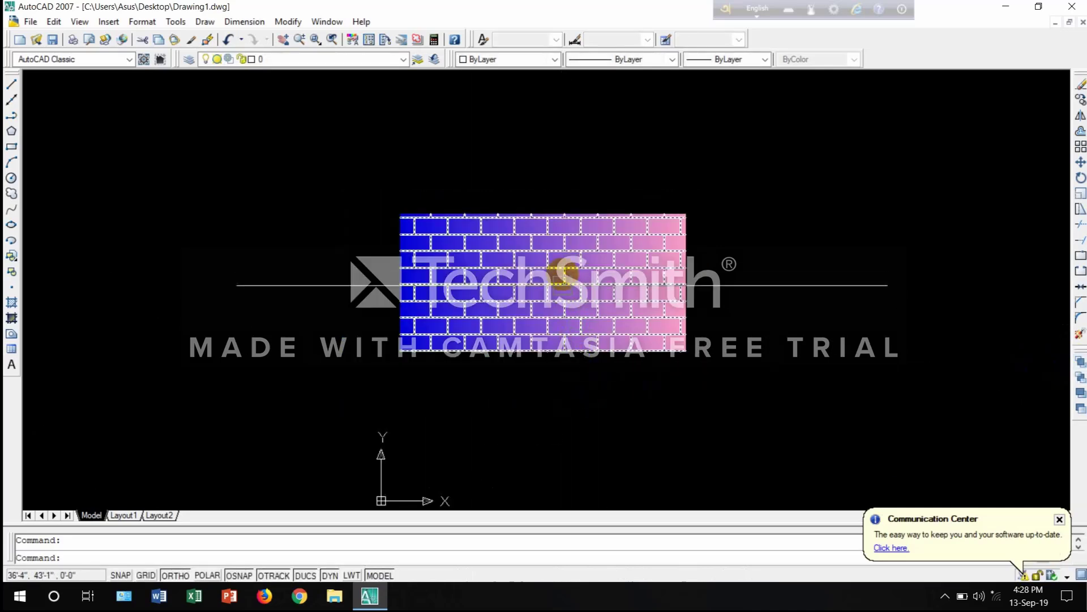
{"action": "left_click", "coordinate": [510, 235]}
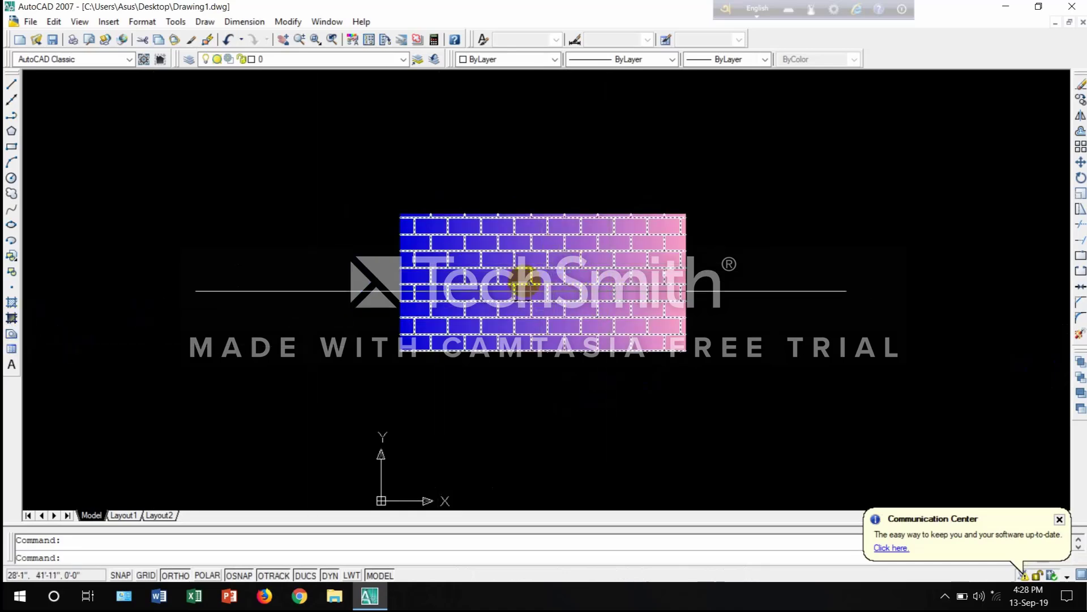
{"action": "key", "text": "Escape"}
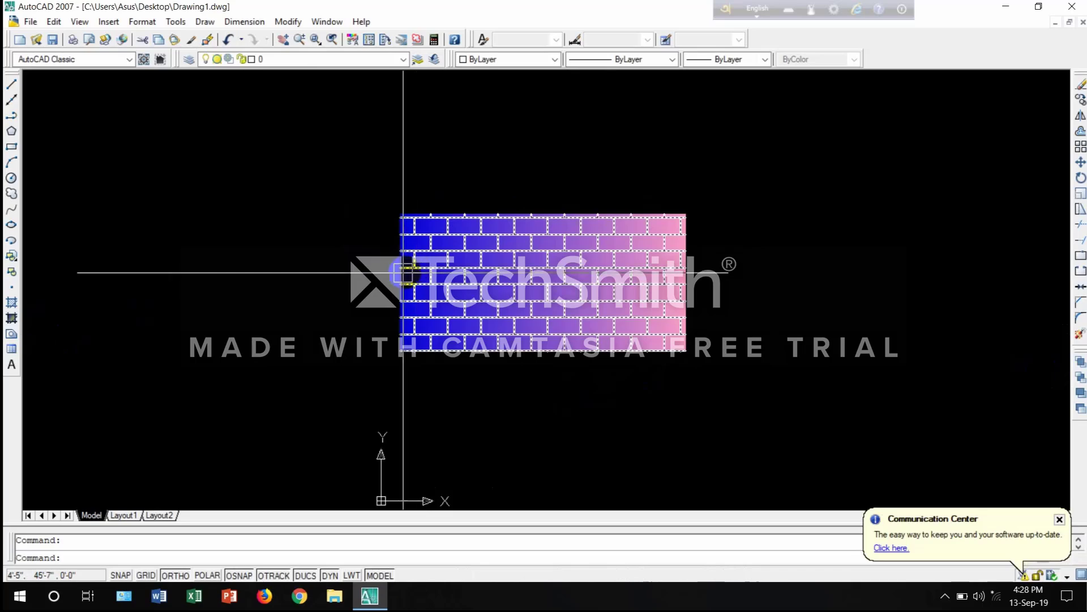
{"action": "key", "text": "ctrl+a"}
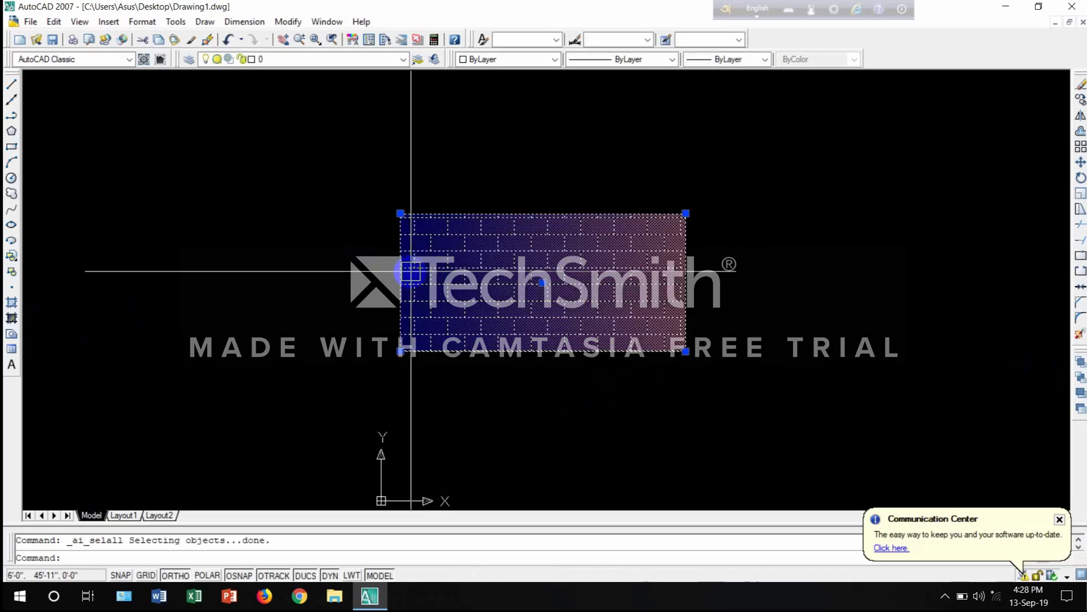
{"action": "key", "text": "Delete"}
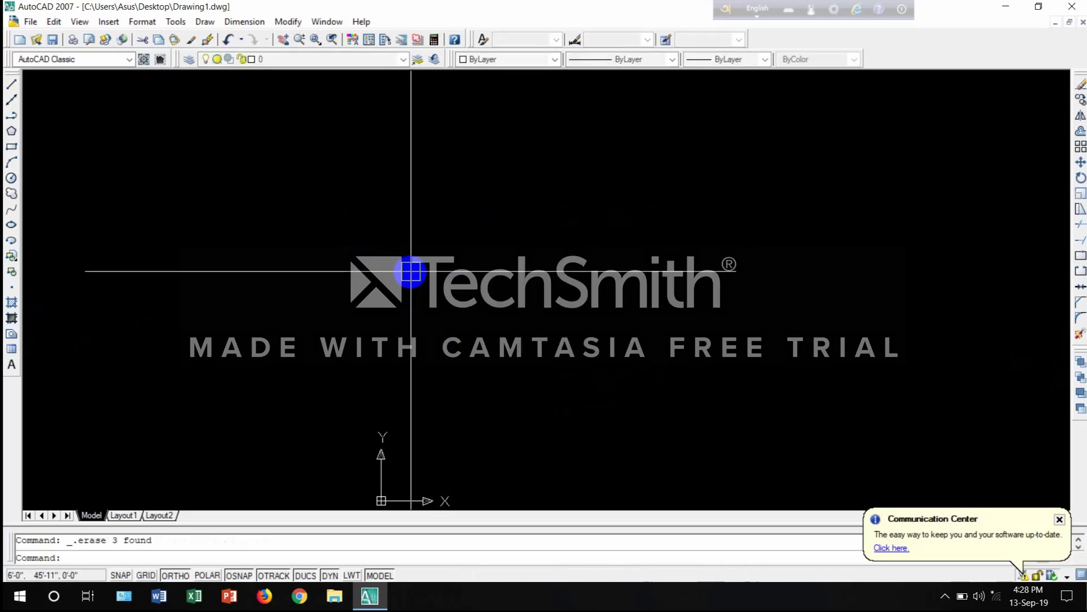
Step: Insert a Standard-style table with 10 columns and 5 data rows in the drawing and enter the surname as its title
{"action": "left_click", "coordinate": [12, 349]}
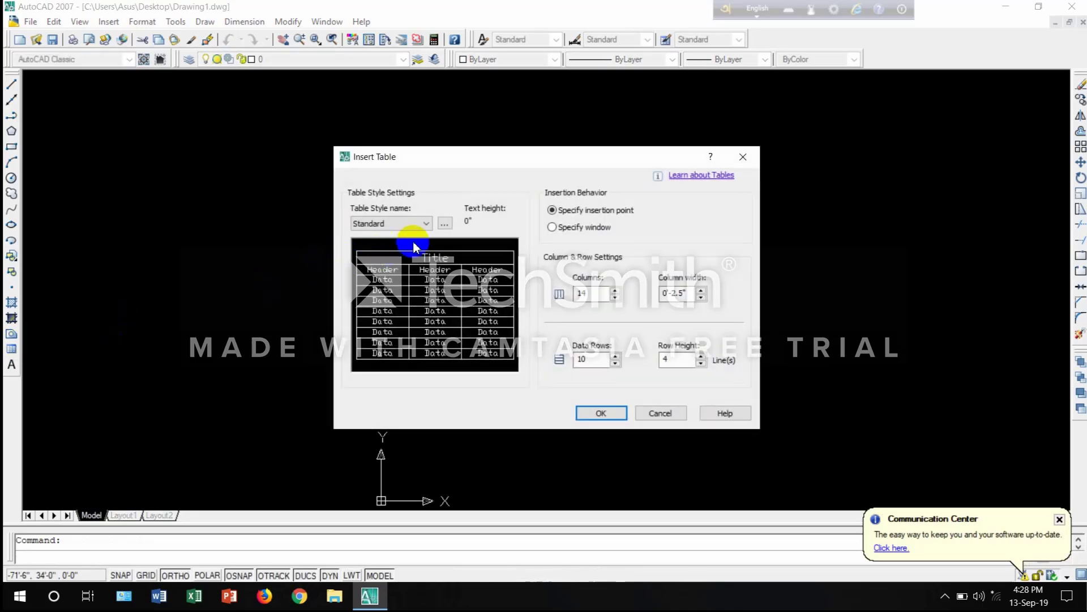
{"action": "left_click", "coordinate": [616, 297]}
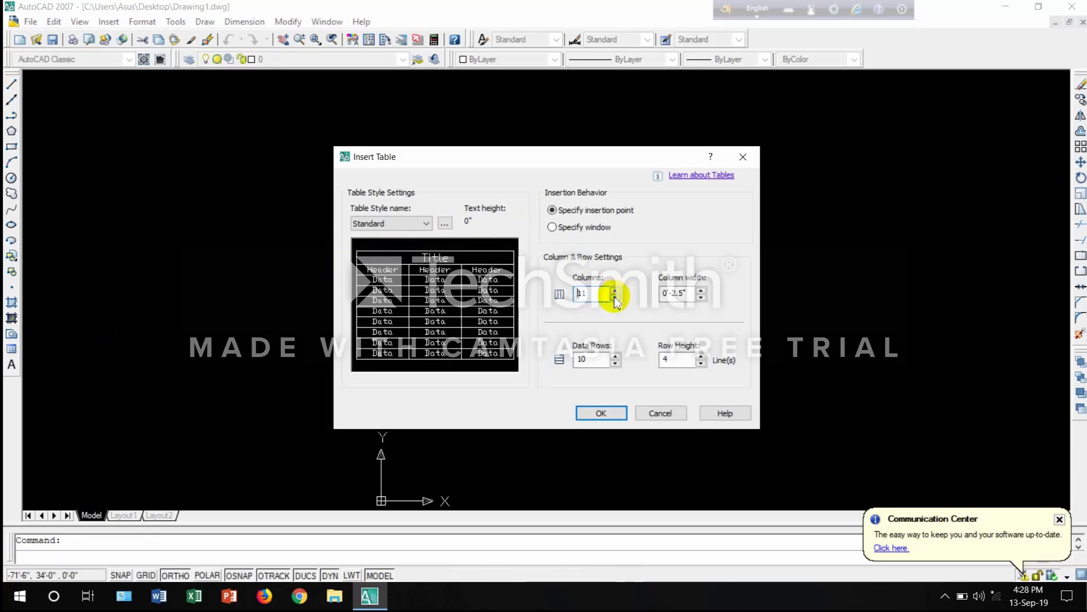
{"action": "left_click", "coordinate": [616, 356]}
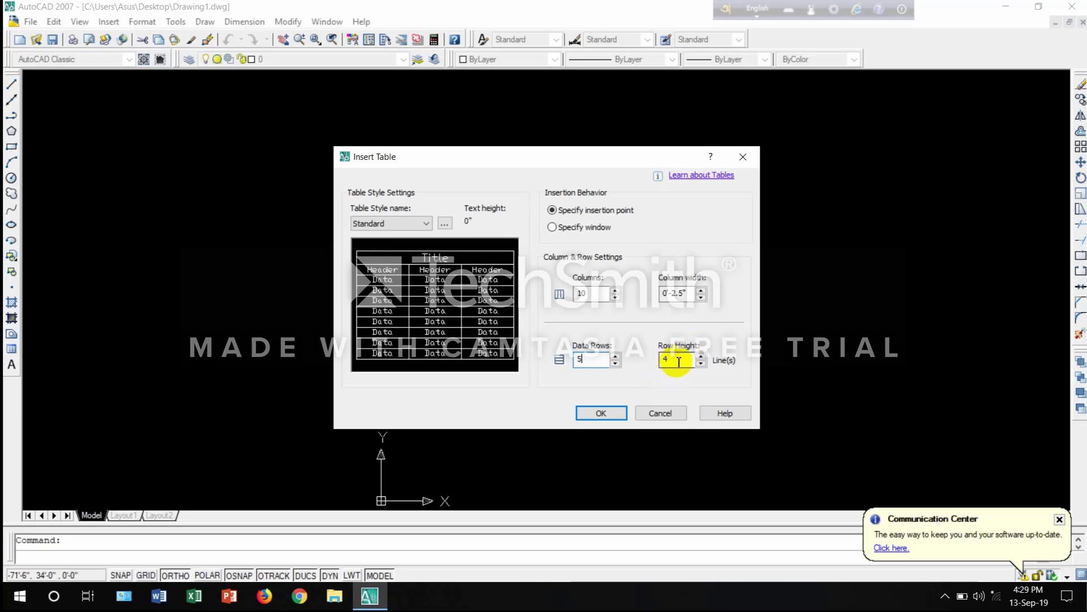
{"action": "left_click", "coordinate": [604, 413]}
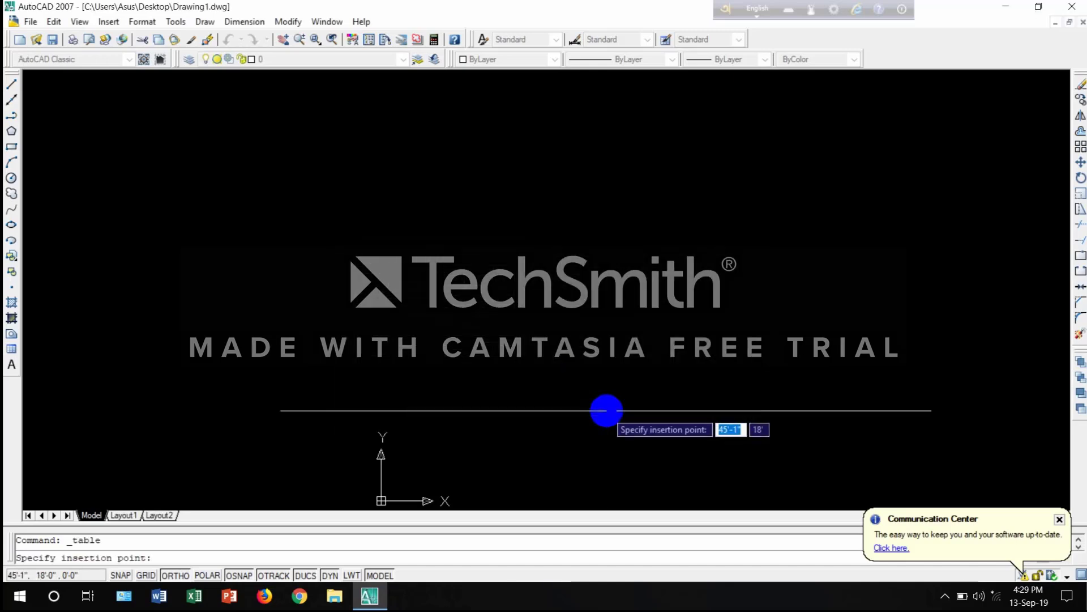
{"action": "left_click", "coordinate": [403, 246]}
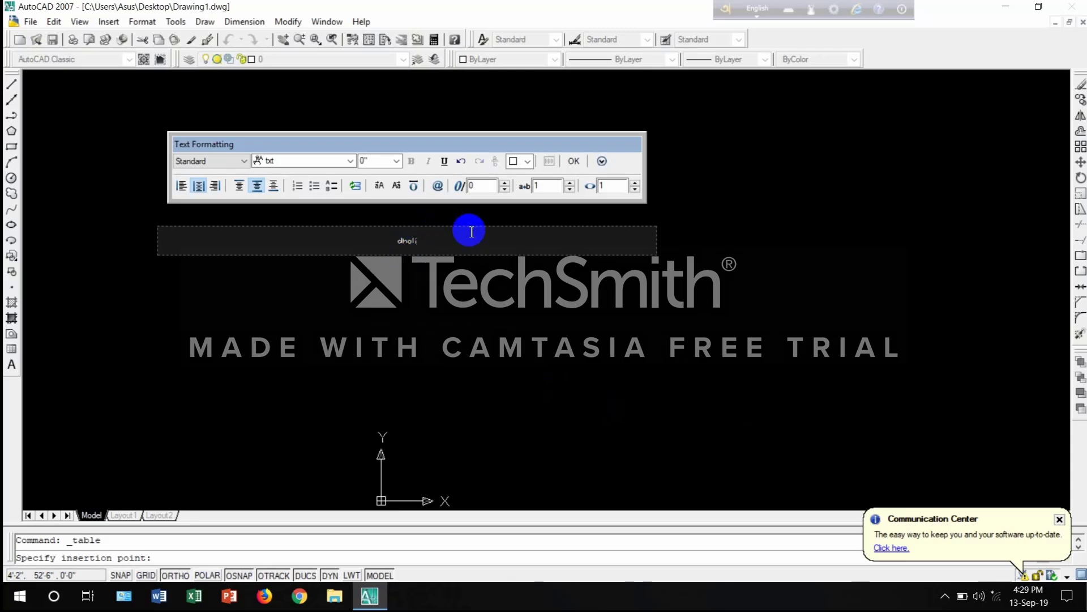
Step: Select the table's title text and set its font to Times New Roman
{"action": "left_click", "coordinate": [413, 243]}
{"action": "left_click_drag", "start_coordinate": [413, 242], "coordinate": [390, 242]}
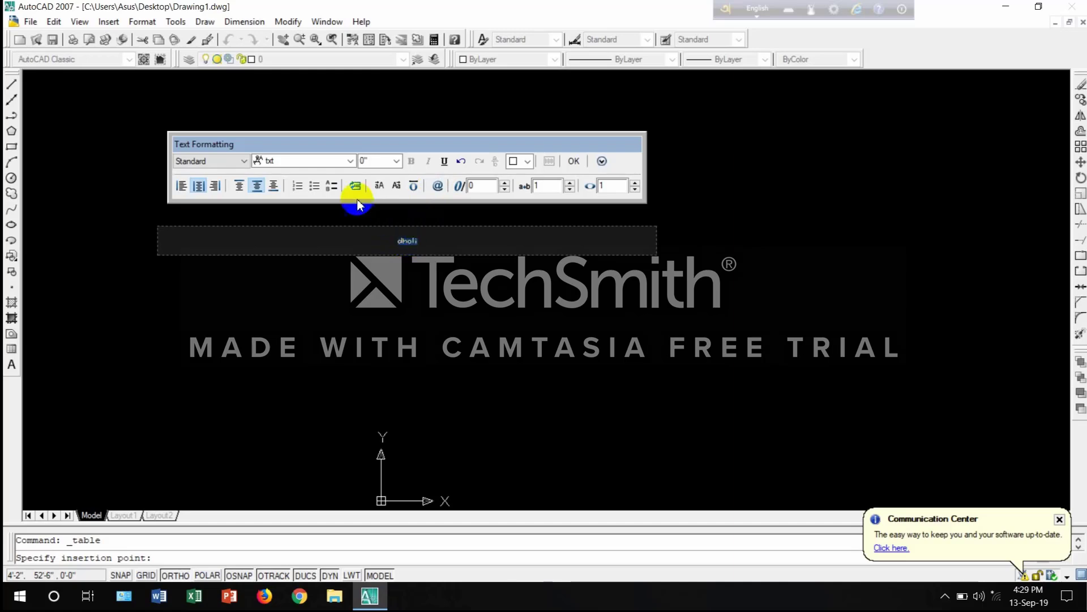
{"action": "left_click", "coordinate": [352, 162]}
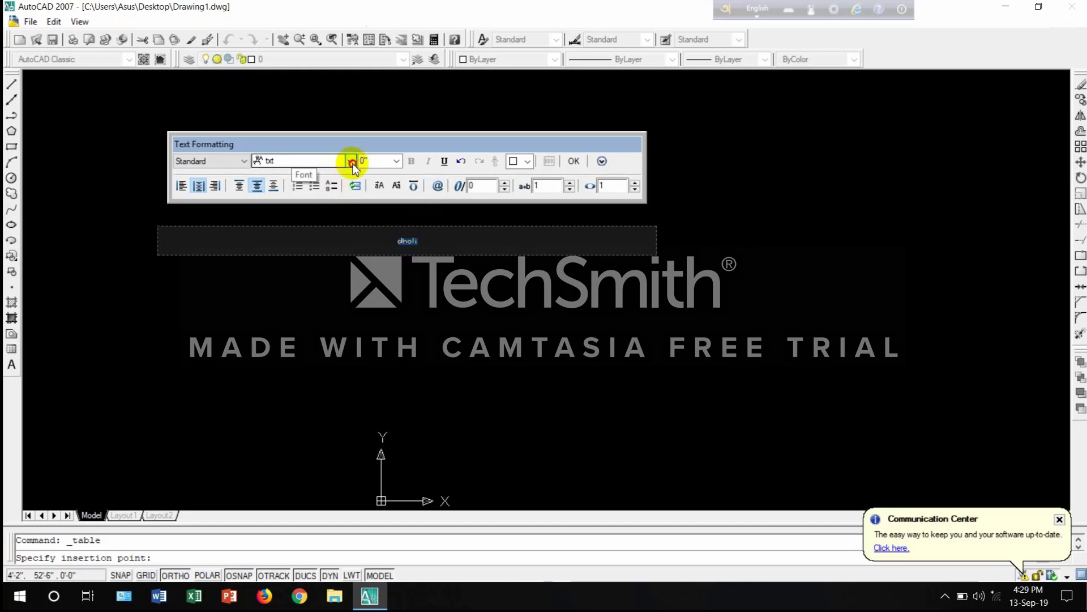
{"action": "scroll", "coordinate": [340, 206], "scroll_direction": "down", "scroll_amount": 10}
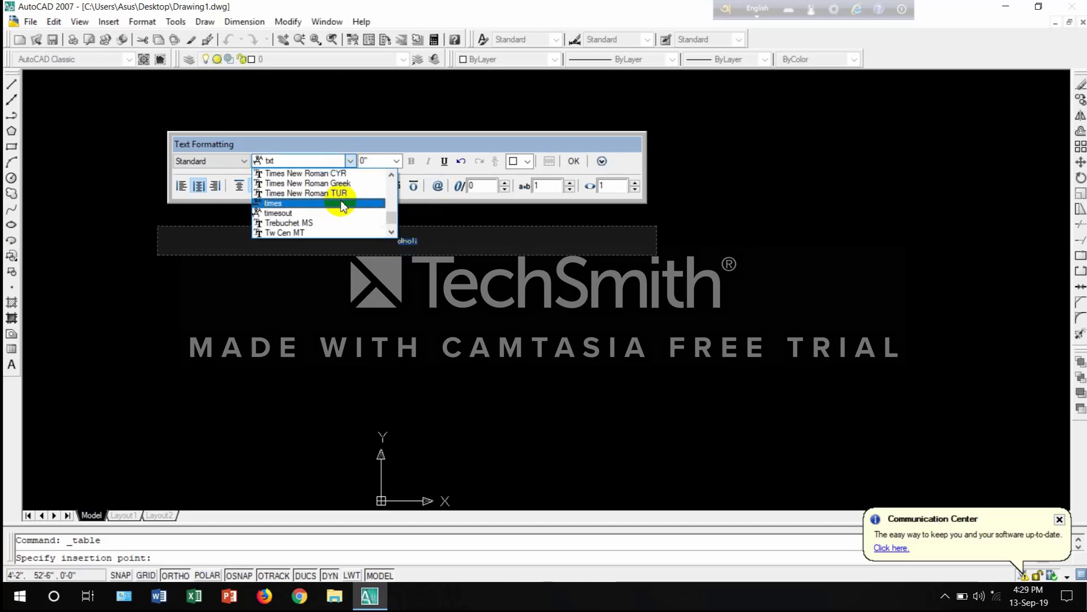
{"action": "scroll", "coordinate": [343, 204], "scroll_direction": "up", "scroll_amount": 1}
{"action": "scroll", "coordinate": [343, 199], "scroll_direction": "up", "scroll_amount": 2}
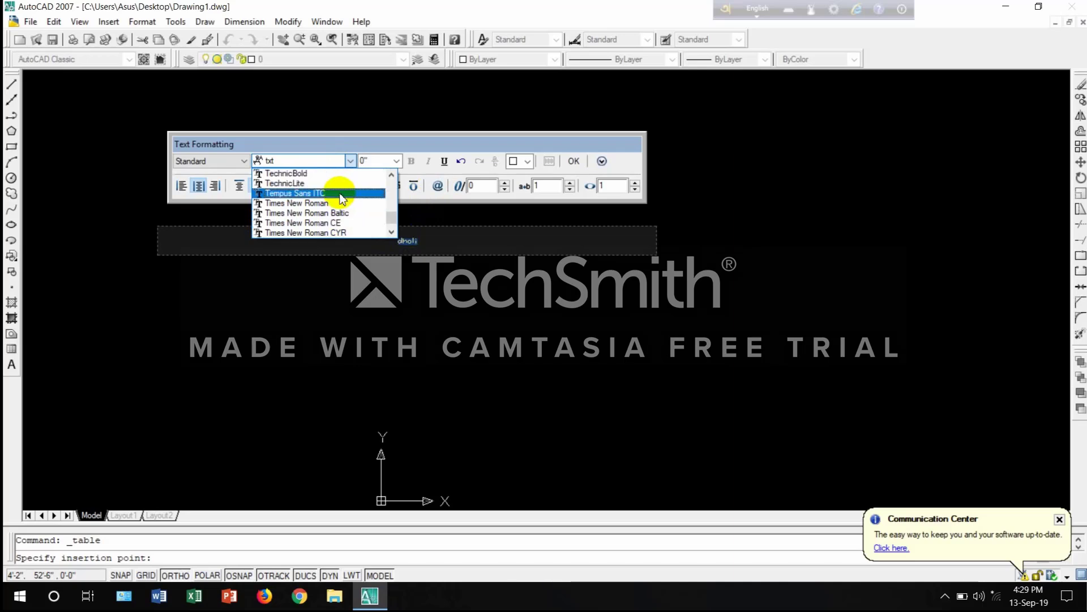
{"action": "left_click", "coordinate": [343, 194]}
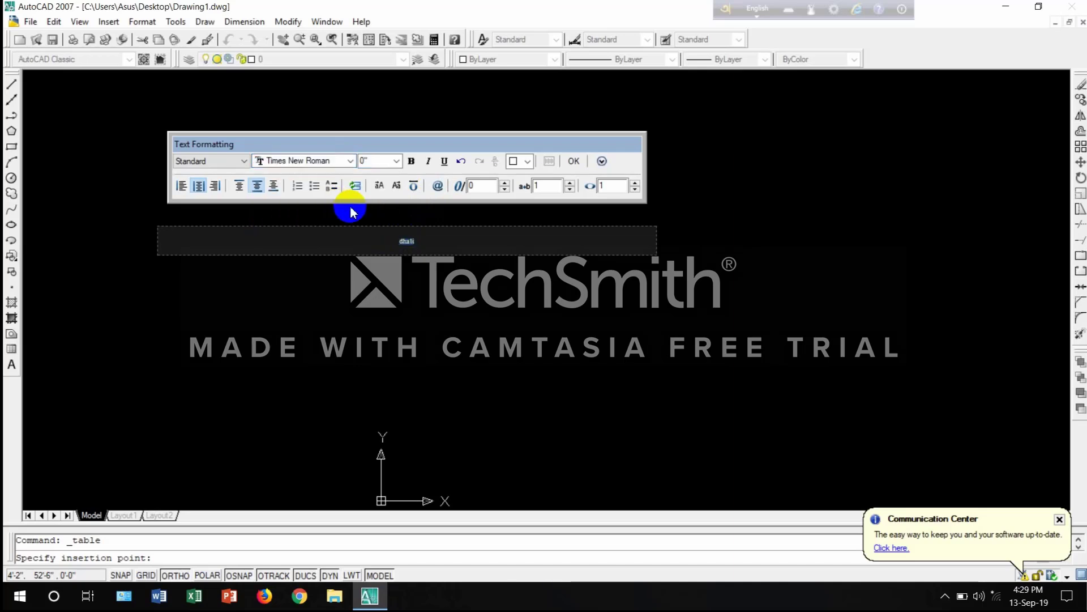
Step: Set the title text height to 3" and make it bold, italic and underlined
{"action": "left_click", "coordinate": [397, 163]}
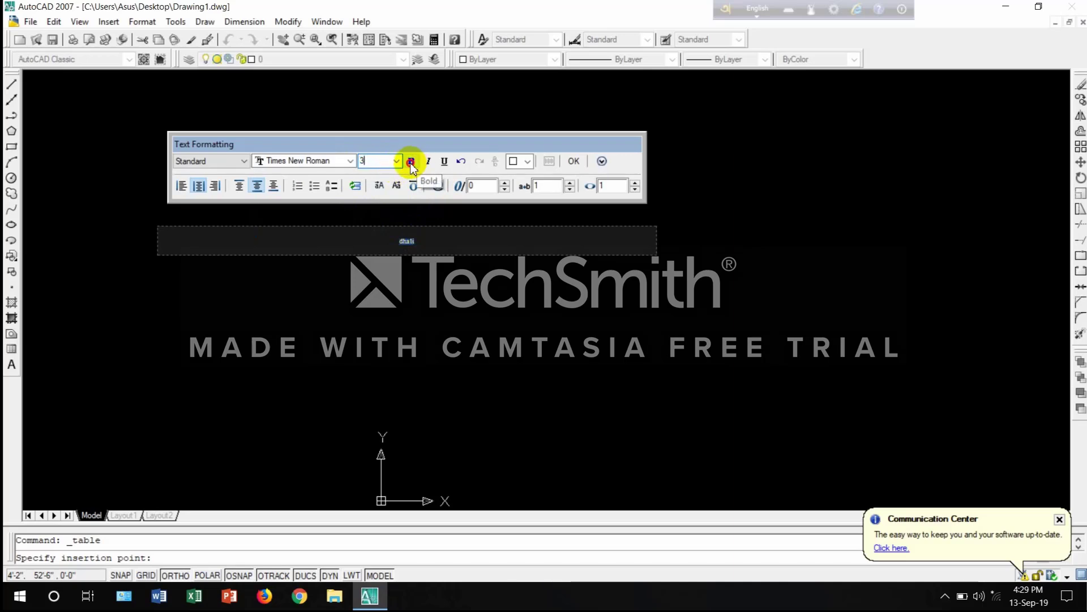
{"action": "left_click", "coordinate": [412, 163]}
{"action": "left_click", "coordinate": [429, 162]}
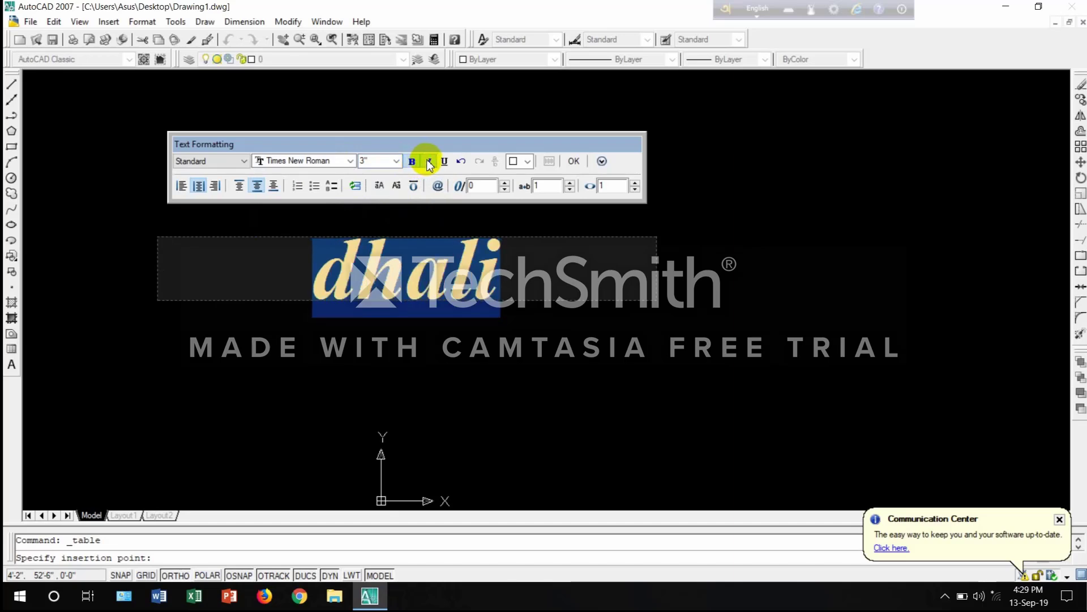
{"action": "left_click", "coordinate": [445, 163]}
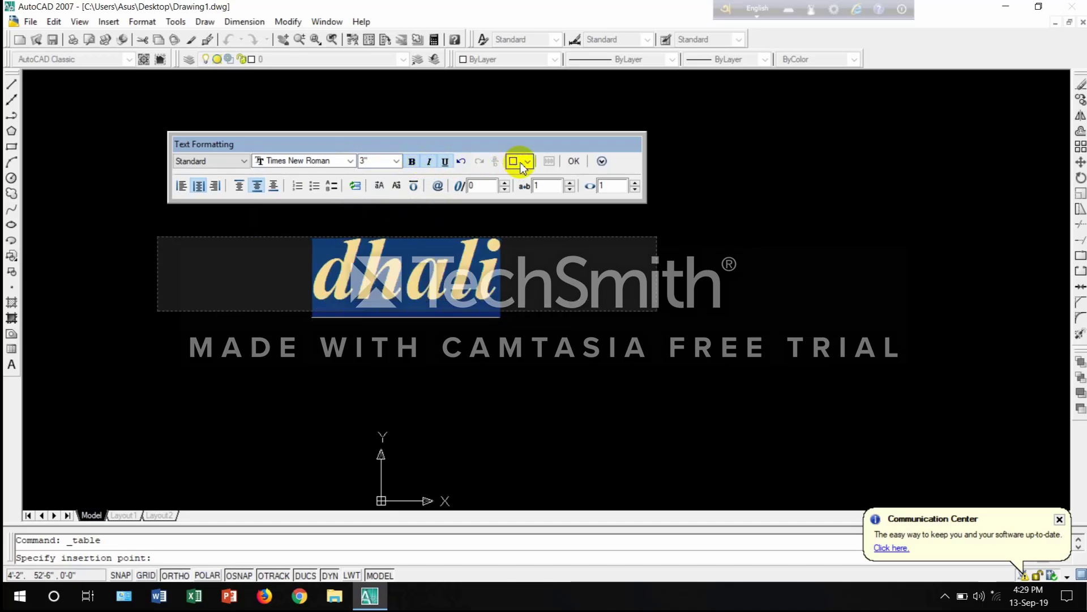
Step: Color the table's title text cyan and finish the text editing
{"action": "left_click", "coordinate": [527, 162]}
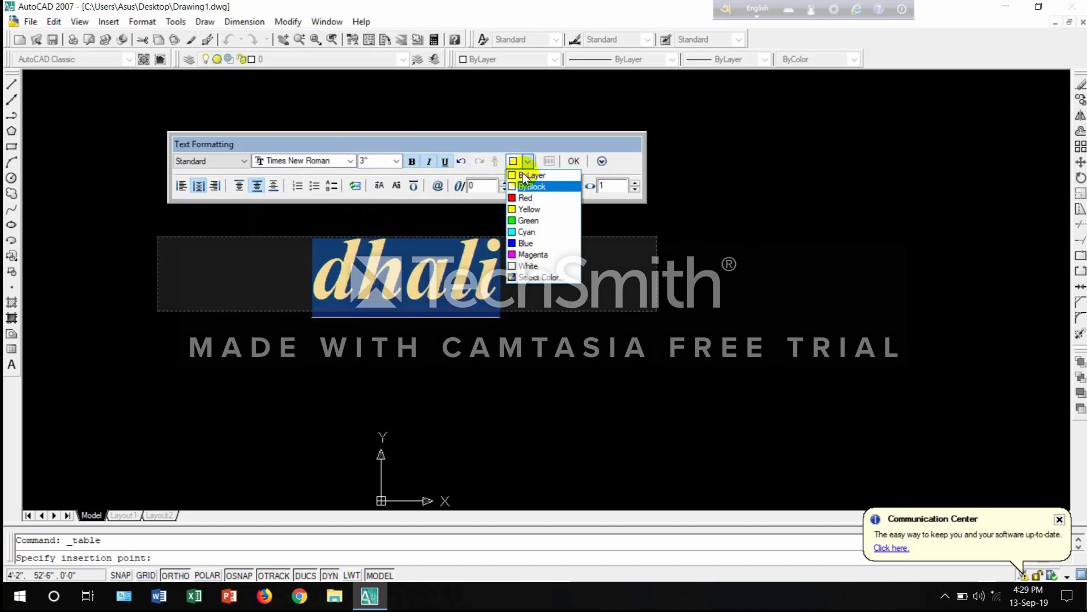
{"action": "left_click", "coordinate": [524, 232]}
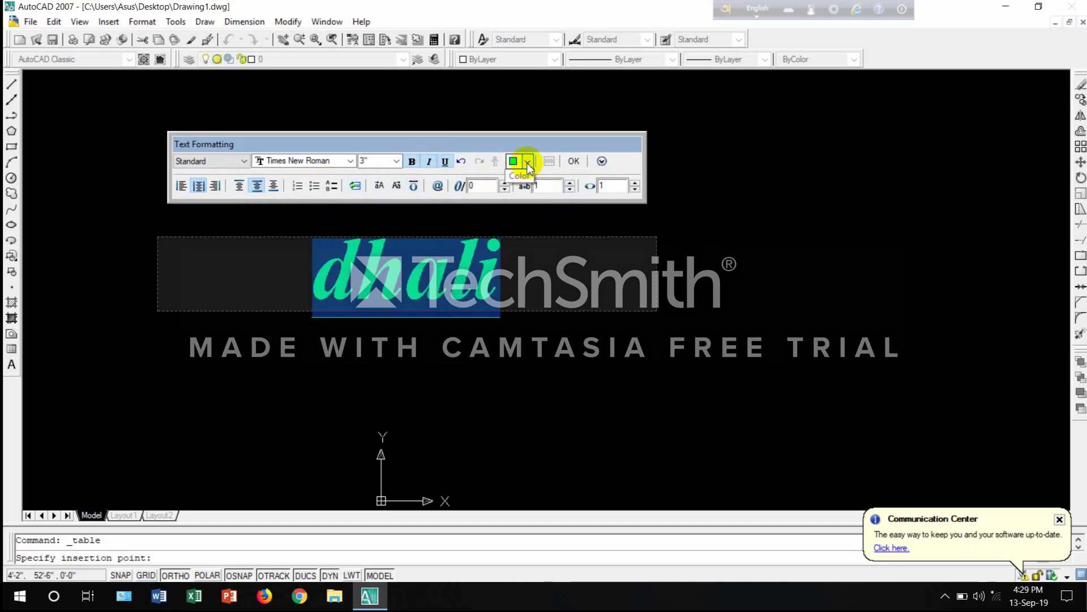
{"action": "left_click", "coordinate": [574, 162]}
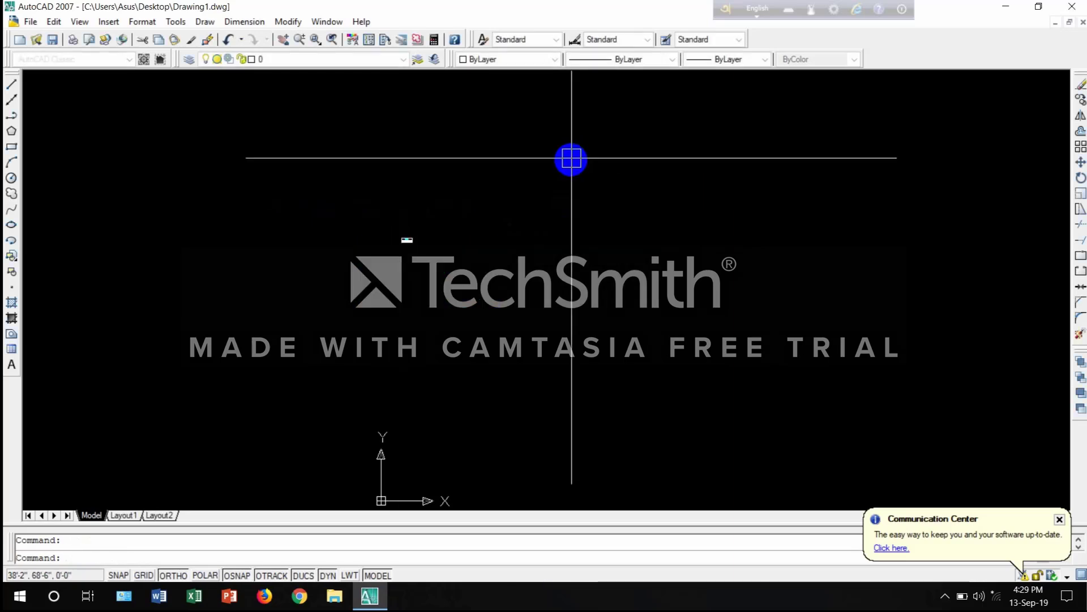
Step: Examine the inserted table up close, showing its properties and opening its title cell for editing
{"action": "scroll", "coordinate": [407, 233], "scroll_direction": "up", "scroll_amount": 2}
{"action": "scroll", "coordinate": [352, 214], "scroll_direction": "up", "scroll_amount": 5}
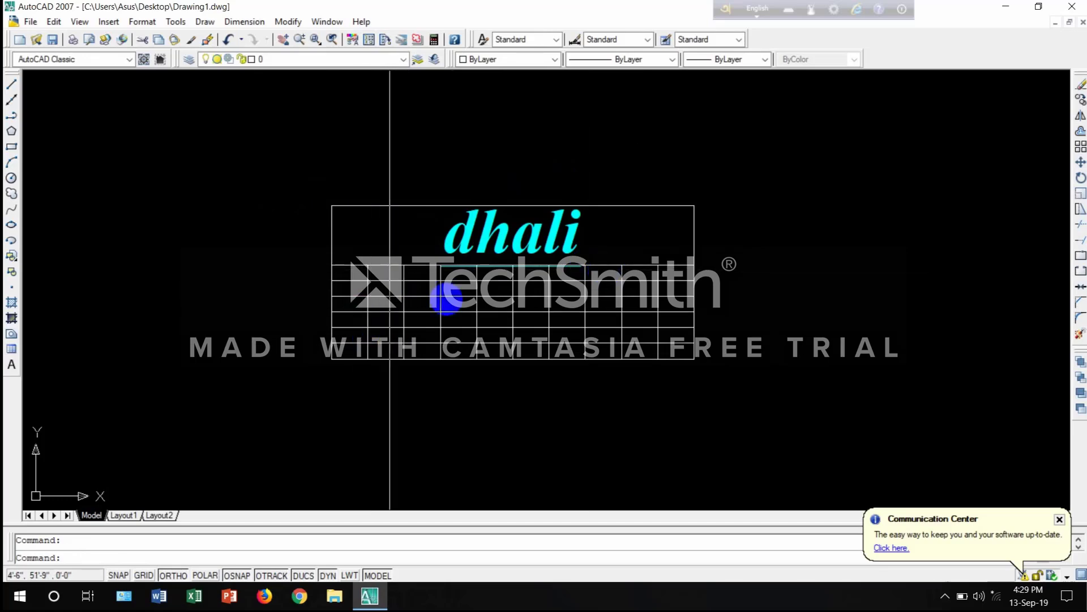
{"action": "scroll", "coordinate": [391, 291], "scroll_direction": "down", "scroll_amount": 3}
{"action": "scroll", "coordinate": [401, 290], "scroll_direction": "up", "scroll_amount": 3}
{"action": "left_click", "coordinate": [401, 290]}
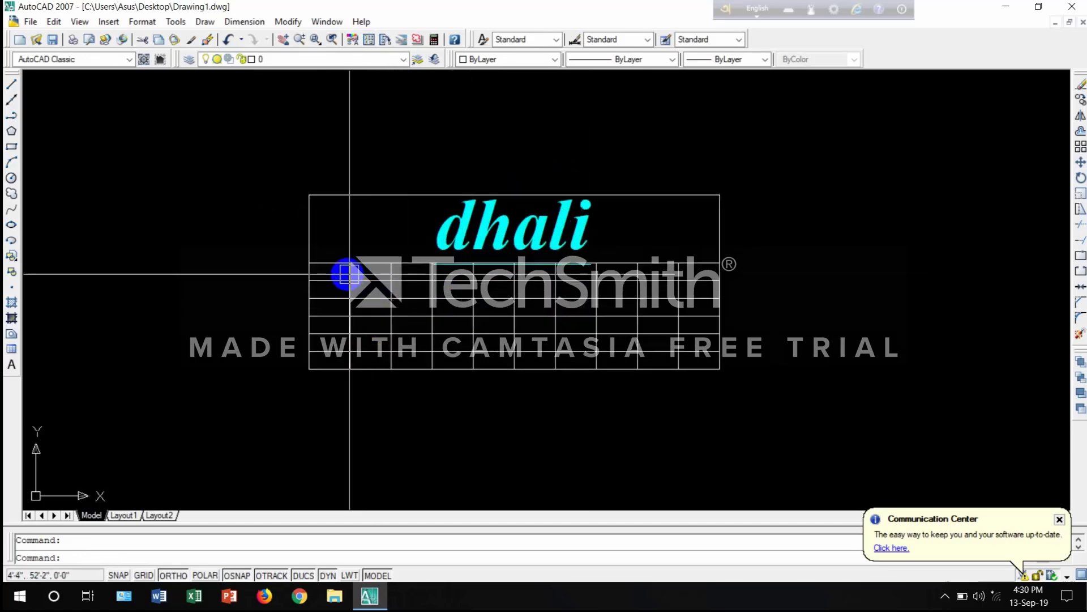
{"action": "left_click", "coordinate": [327, 273]}
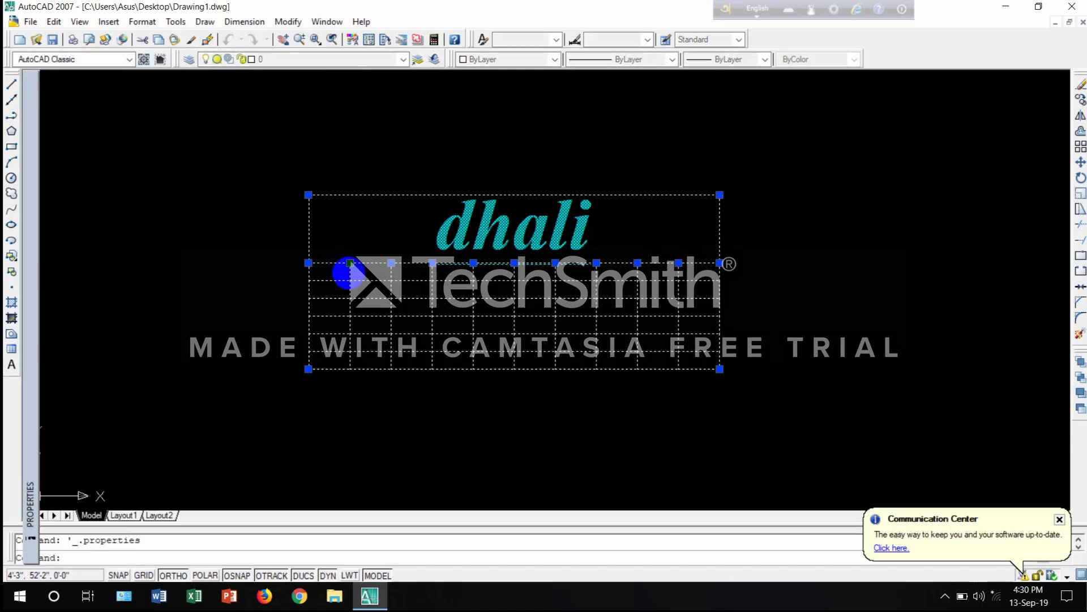
{"action": "double_click", "coordinate": [393, 243]}
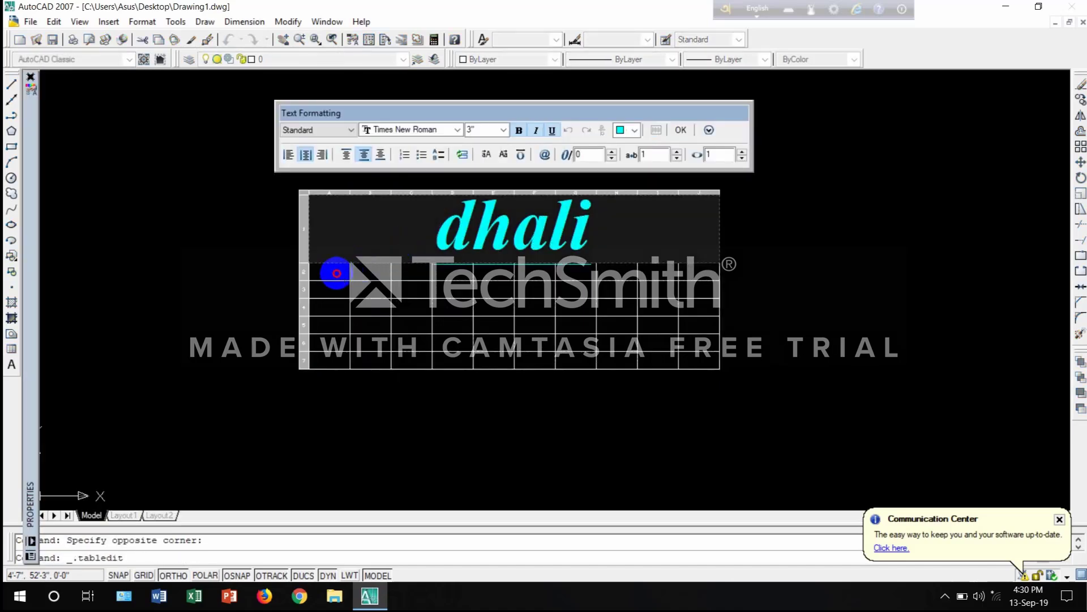
{"action": "left_click", "coordinate": [336, 274]}
{"action": "left_click", "coordinate": [333, 272]}
Step: Select everything in the drawing and erase the table
{"action": "left_click", "coordinate": [398, 242]}
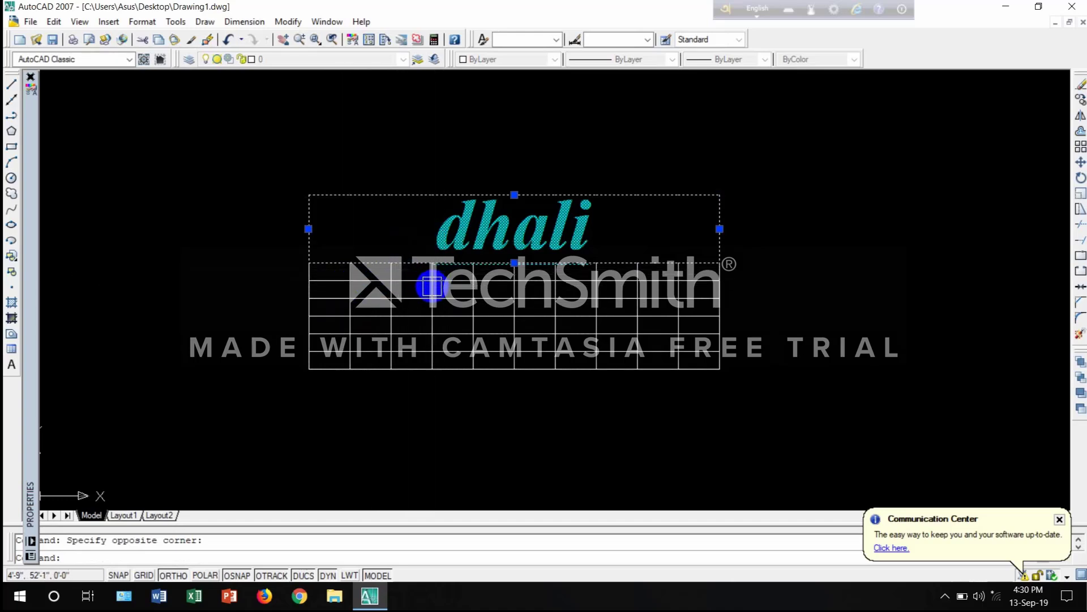
{"action": "key", "text": "ctrl+a"}
{"action": "key", "text": "Delete"}
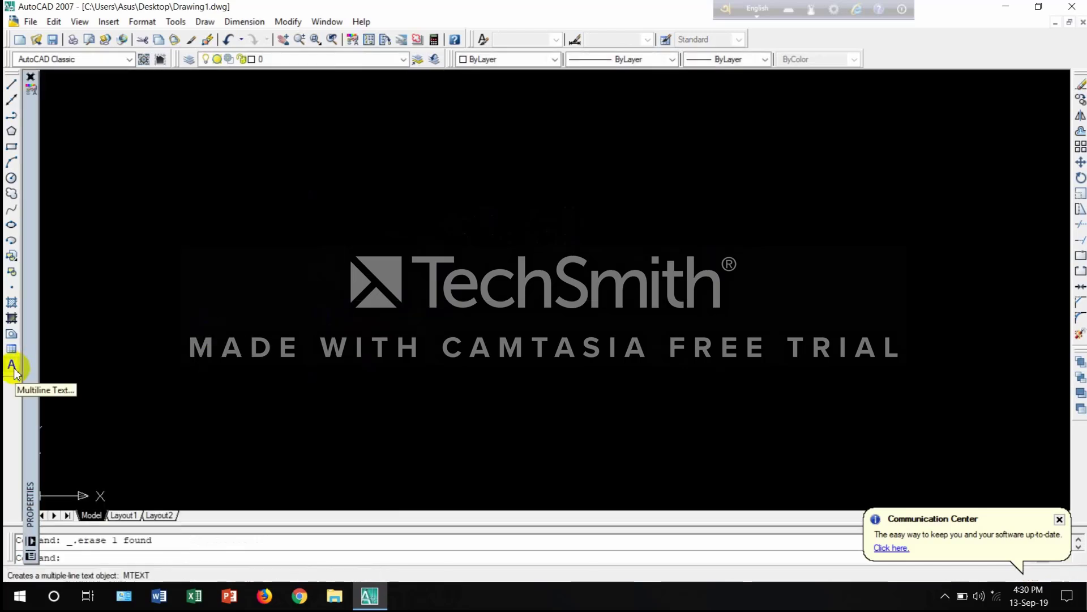
Step: Create a wide multiline text box across the middle of the drawing area and enter the person's full name
{"action": "left_click", "coordinate": [12, 365]}
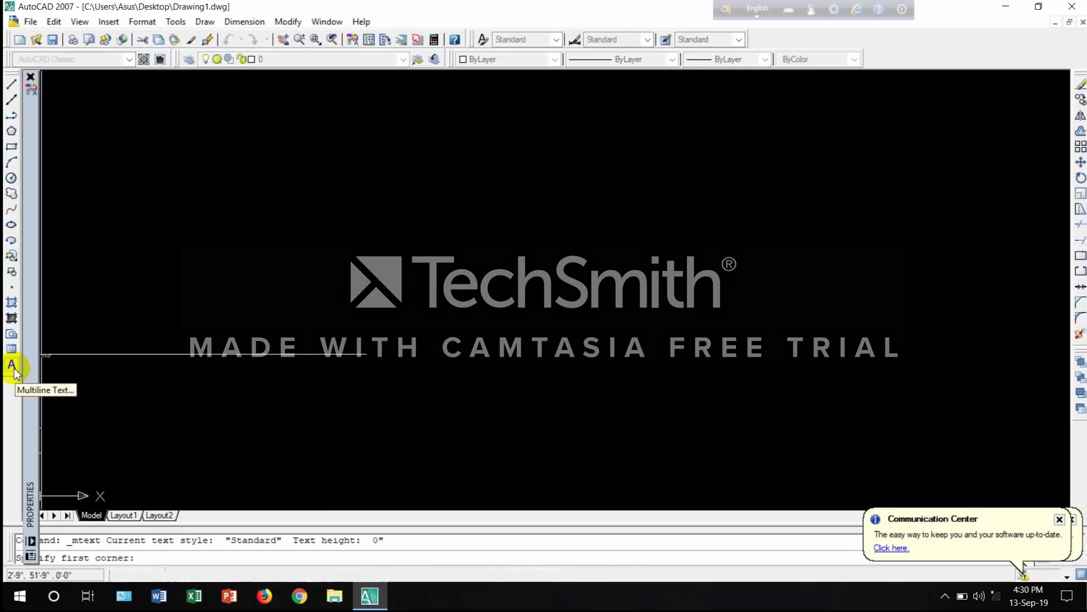
{"action": "left_click", "coordinate": [318, 244]}
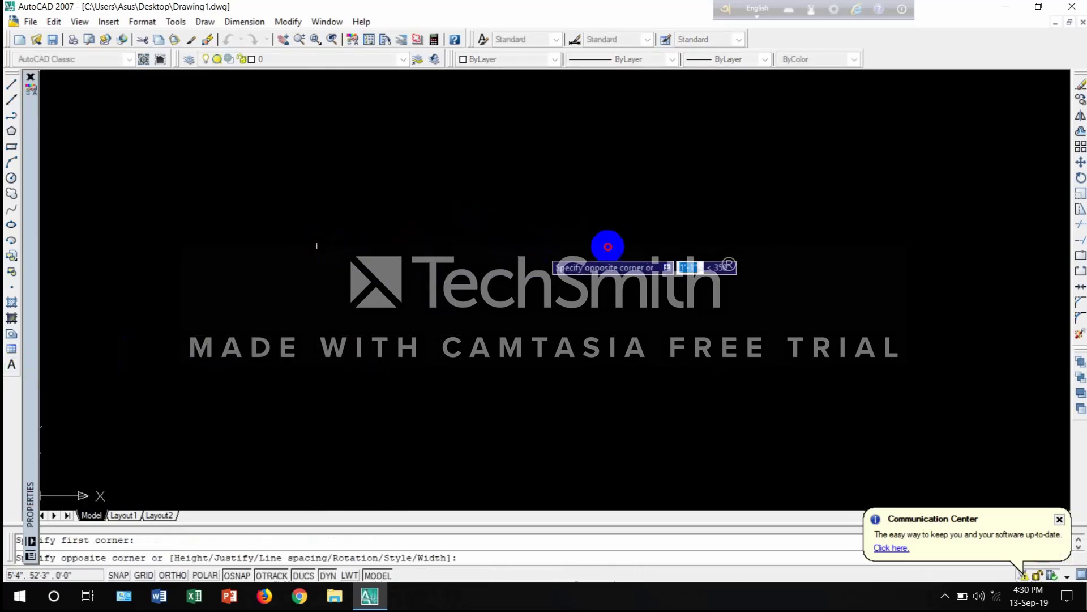
{"action": "left_click", "coordinate": [687, 288]}
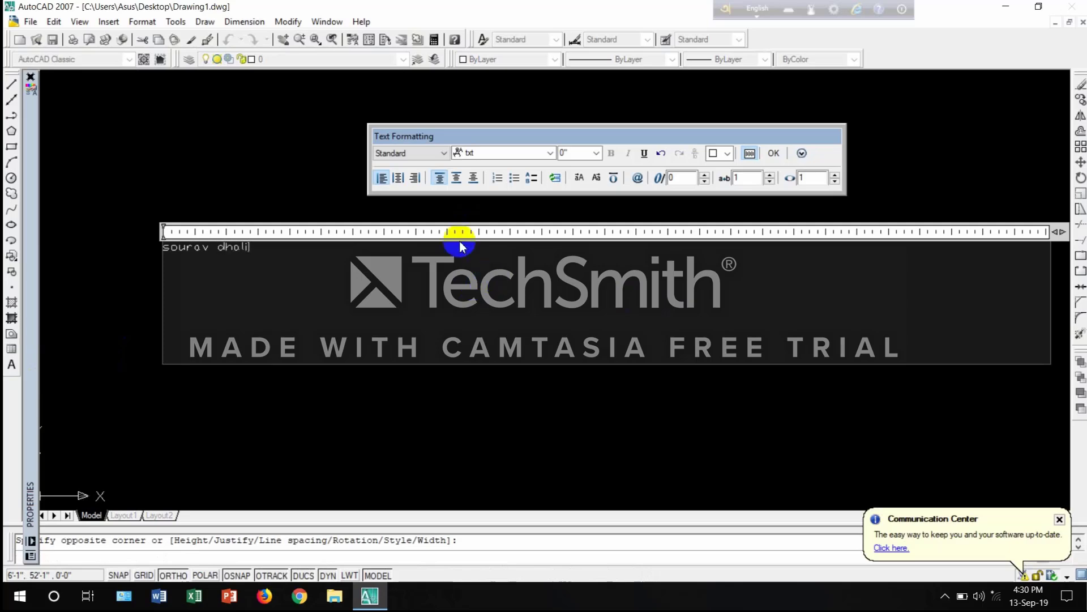
Step: Select the whole name in the multiline text and set its font to Times New Roman
{"action": "left_click", "coordinate": [245, 253]}
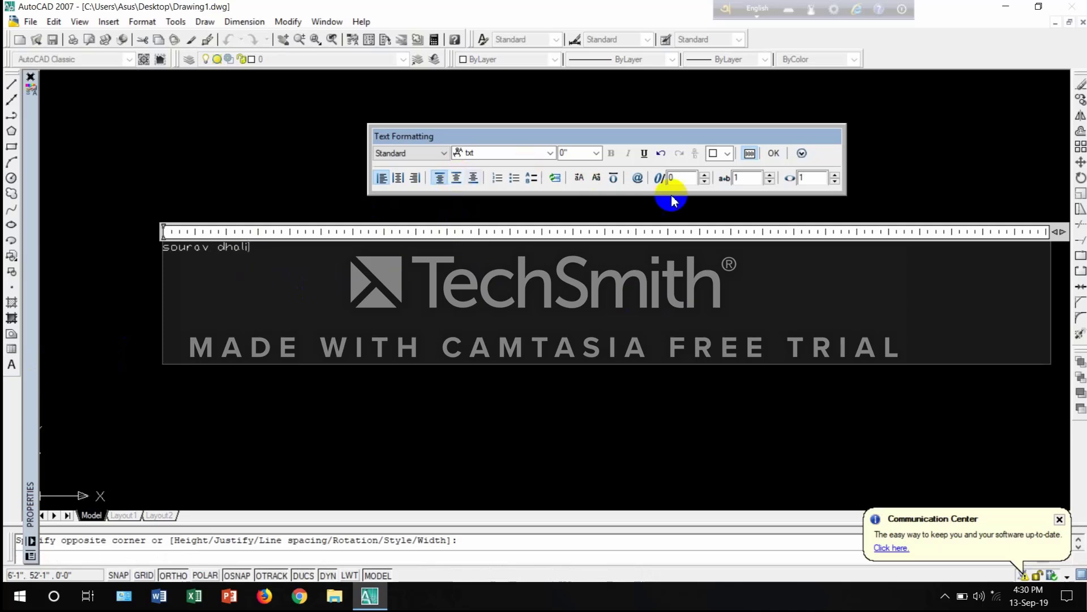
{"action": "left_click", "coordinate": [273, 245]}
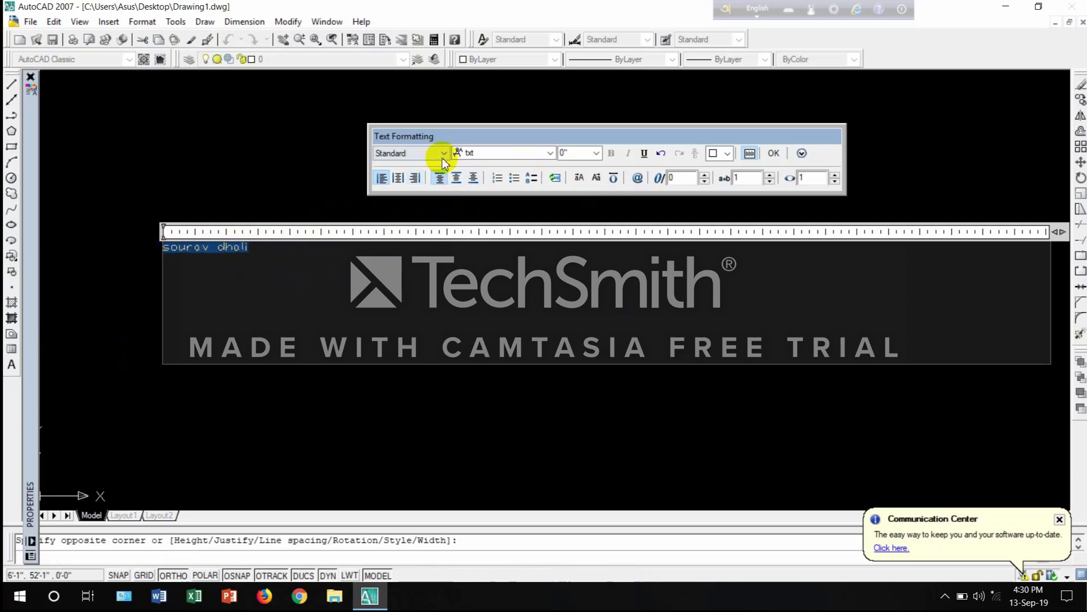
{"action": "left_click", "coordinate": [550, 153]}
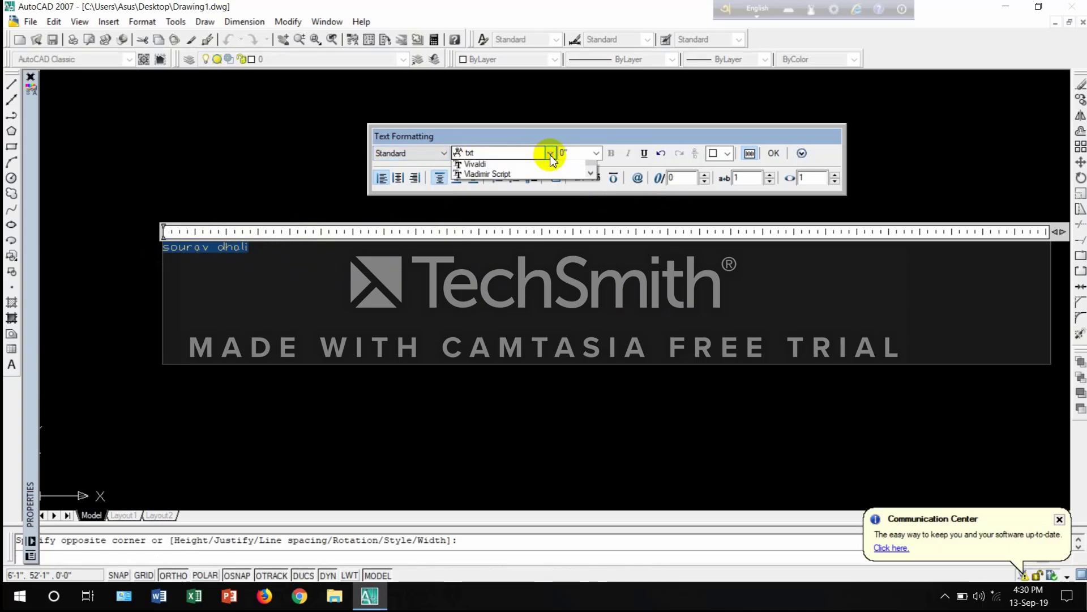
{"action": "scroll", "coordinate": [535, 178], "scroll_direction": "up", "scroll_amount": 2}
{"action": "scroll", "coordinate": [538, 179], "scroll_direction": "up", "scroll_amount": 2}
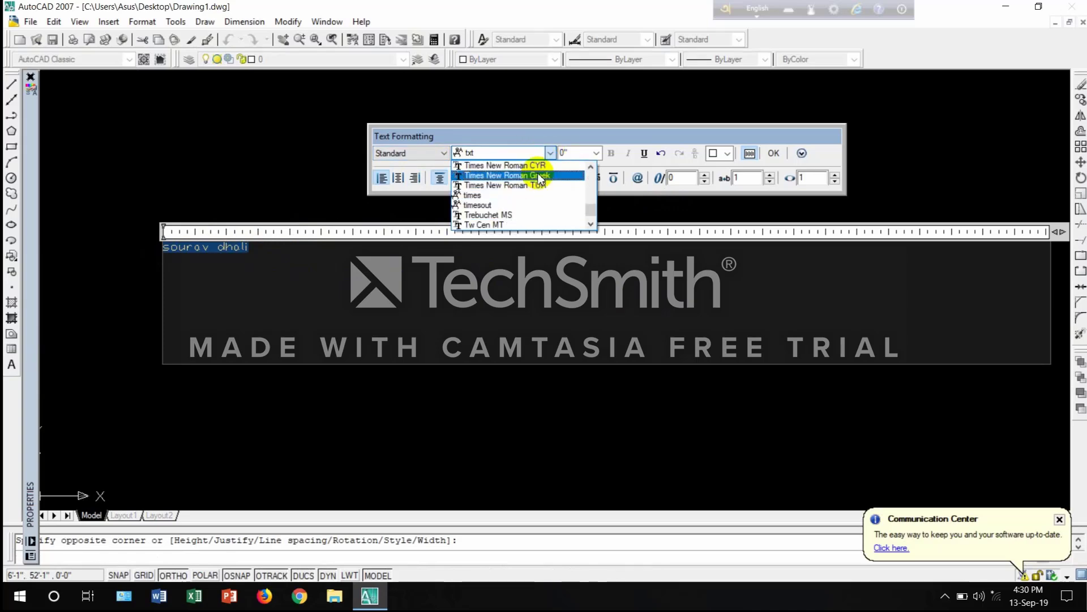
{"action": "scroll", "coordinate": [538, 179], "scroll_direction": "up", "scroll_amount": 2}
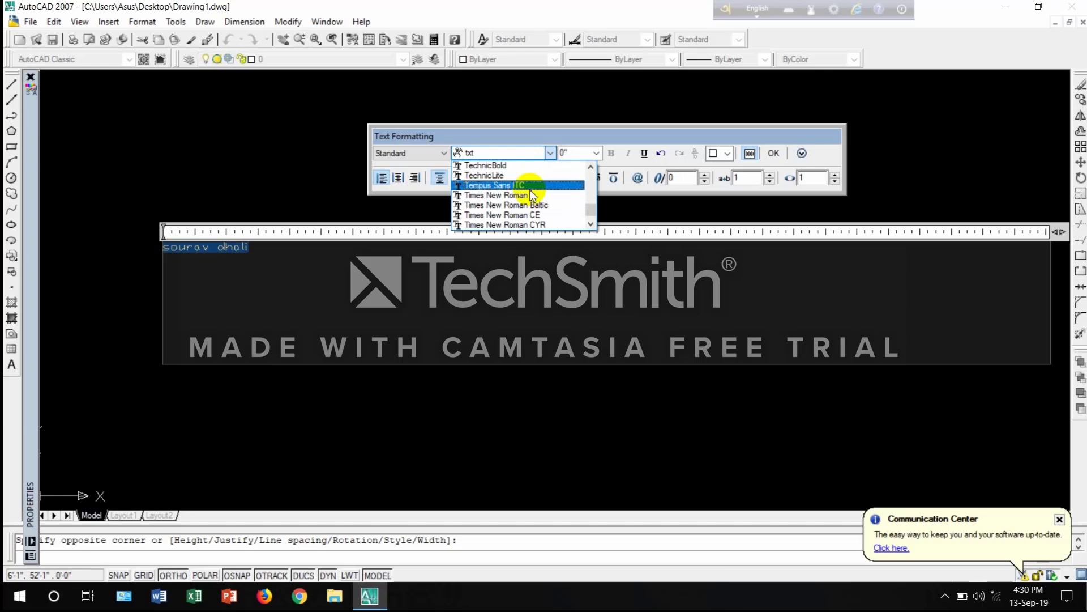
{"action": "left_click", "coordinate": [531, 194]}
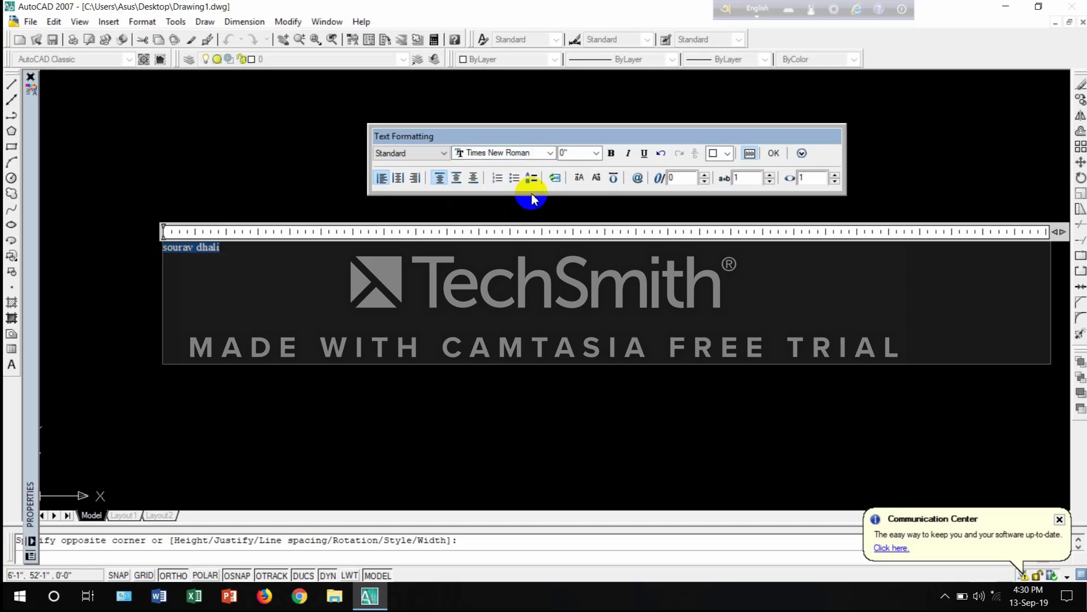
Step: Set the multiline text height to 4" and make it bold, italic and underlined
{"action": "left_click", "coordinate": [583, 154]}
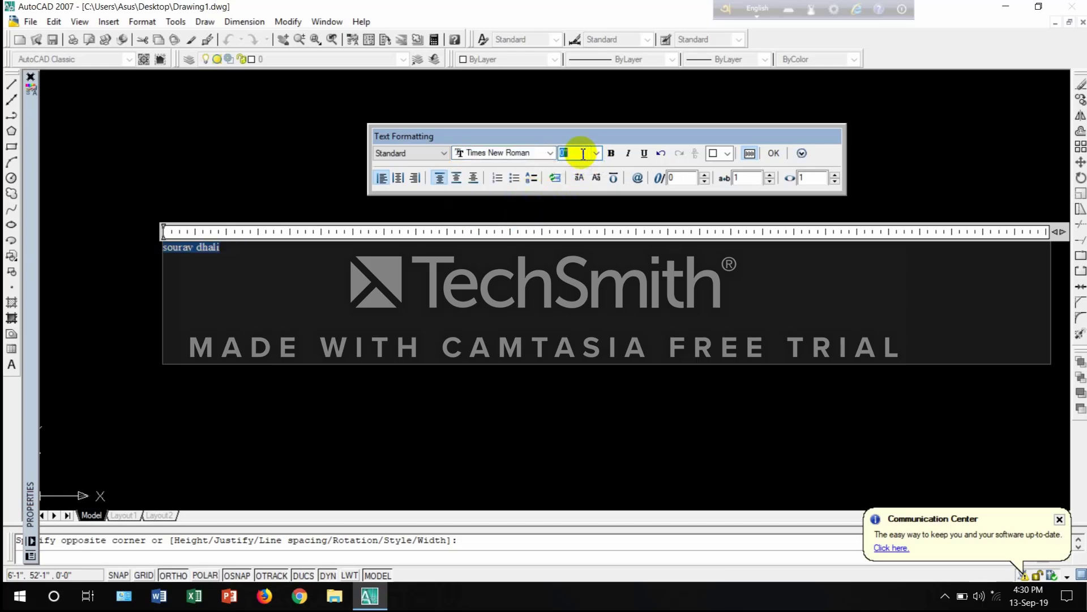
{"action": "left_click", "coordinate": [612, 154]}
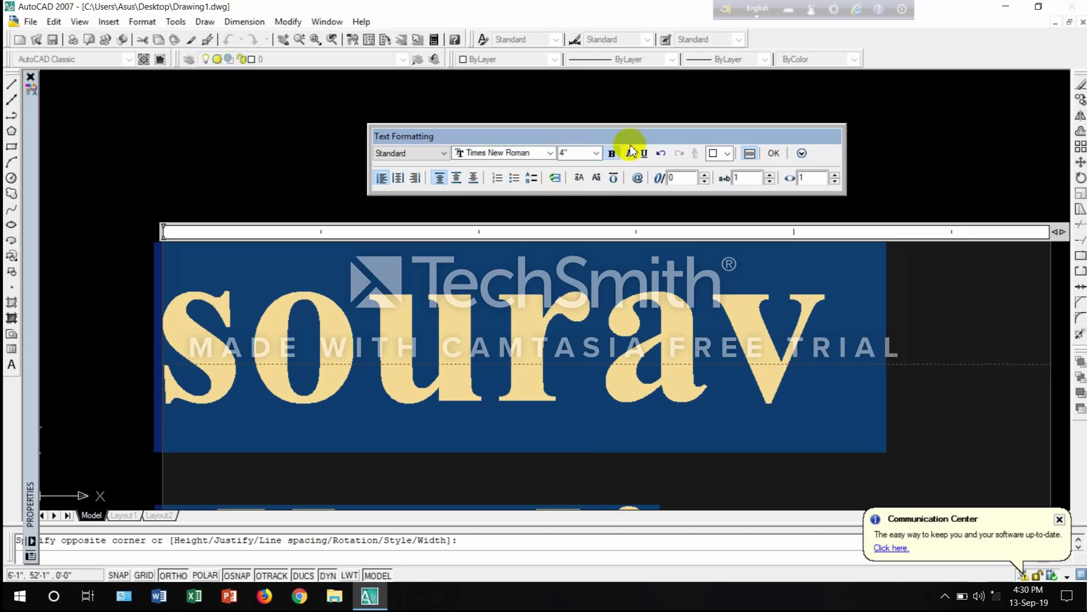
{"action": "left_click", "coordinate": [630, 154]}
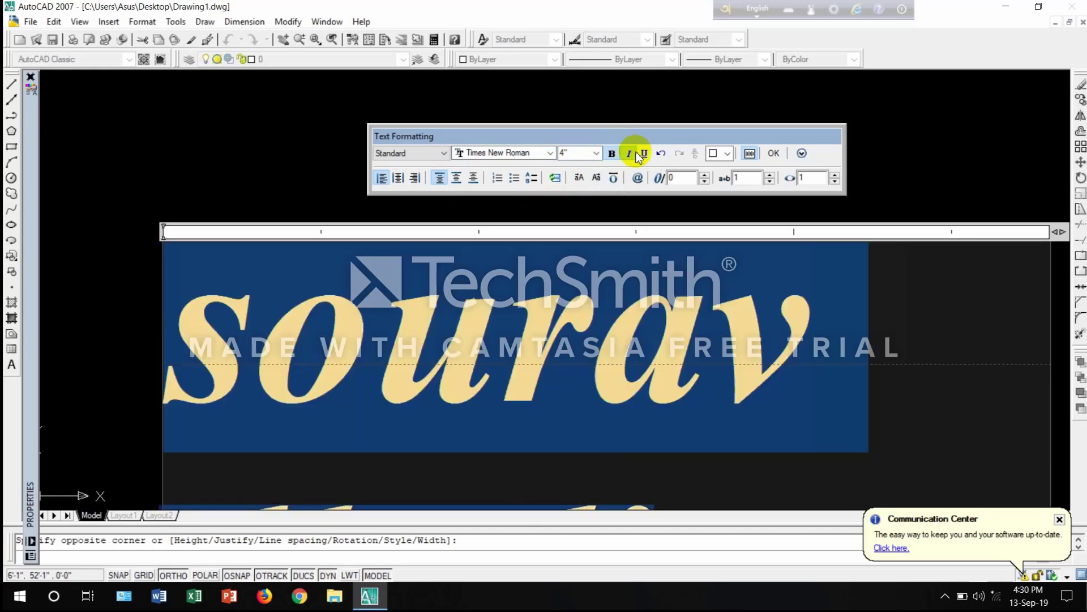
{"action": "left_click", "coordinate": [643, 154]}
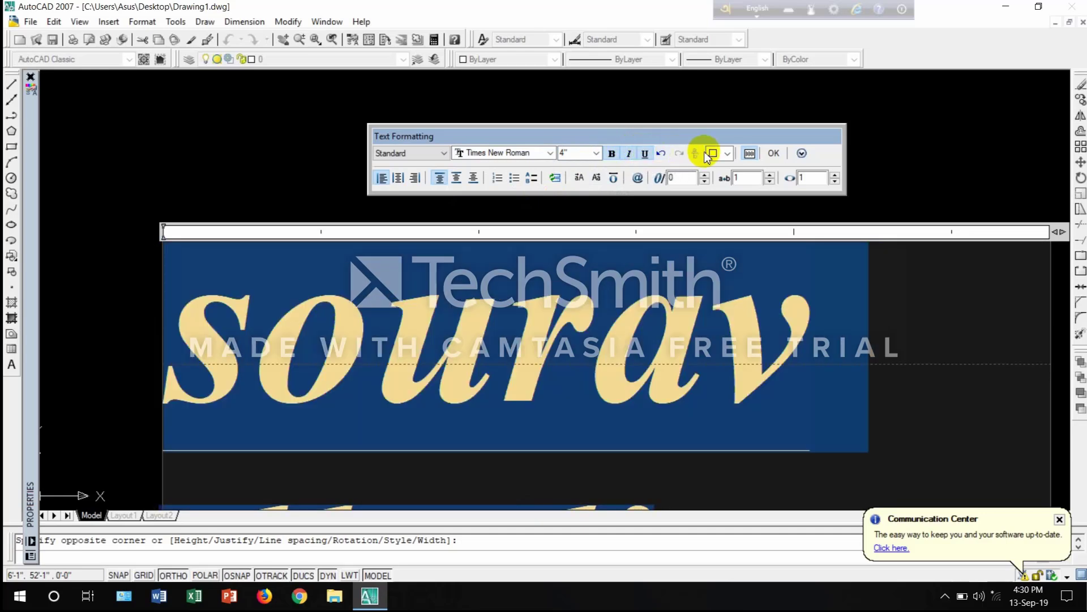
Step: Color the selected multiline text green and finish editing it
{"action": "left_click", "coordinate": [728, 155]}
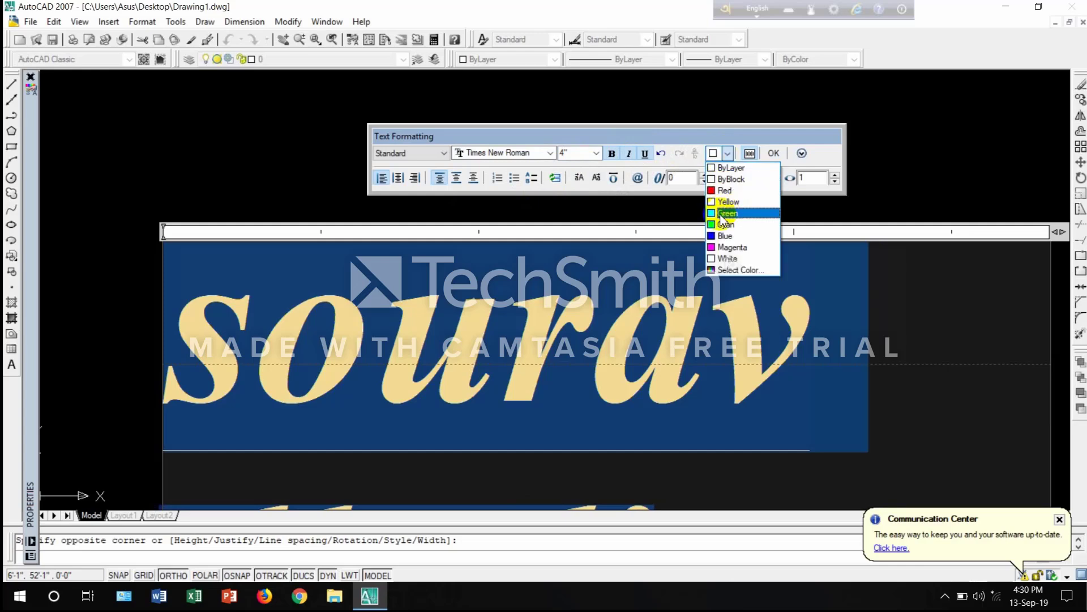
{"action": "left_click", "coordinate": [725, 215]}
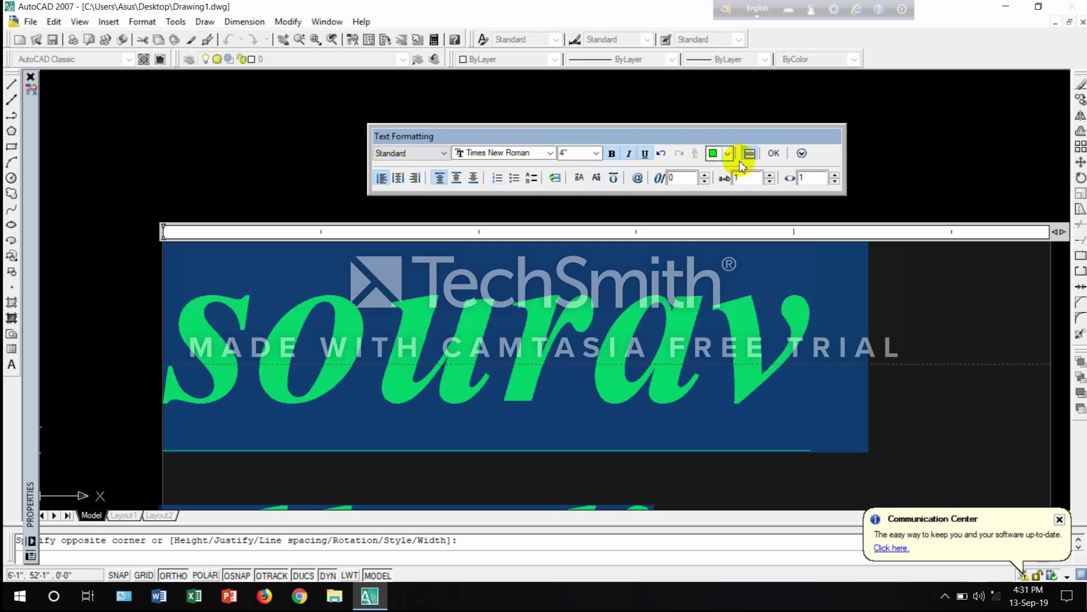
{"action": "left_click", "coordinate": [775, 153]}
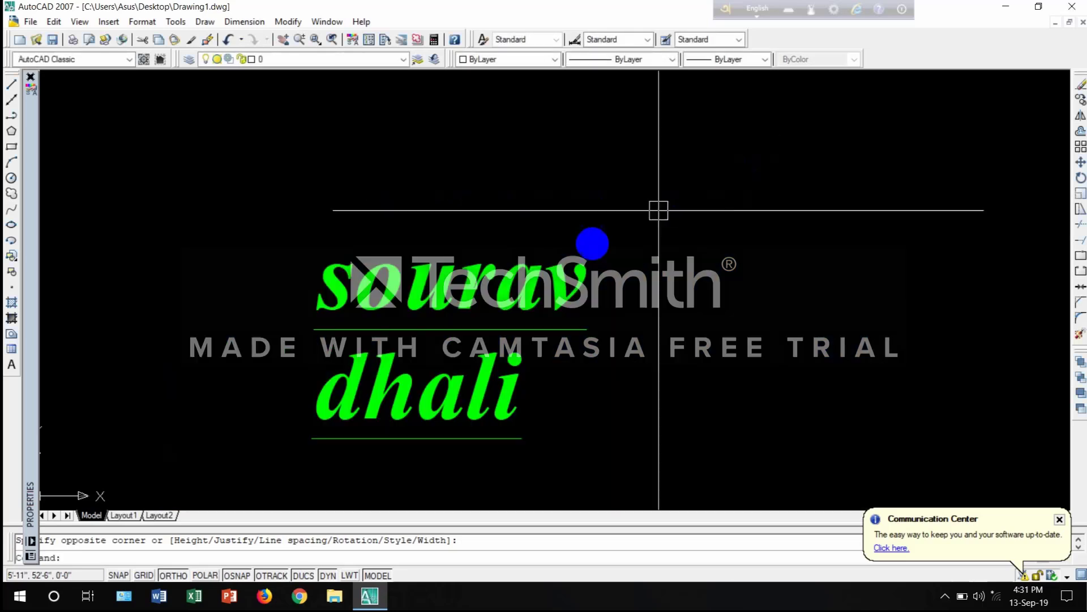
{"action": "scroll", "coordinate": [510, 335], "scroll_direction": "down", "scroll_amount": 3}
{"action": "scroll", "coordinate": [503, 347], "scroll_direction": "up", "scroll_amount": 2}
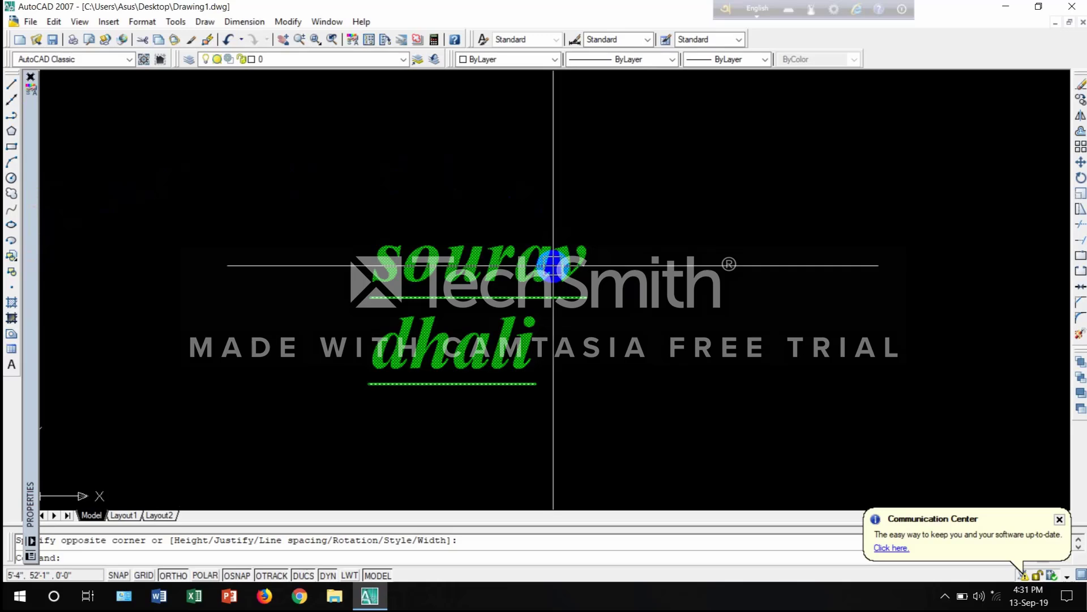
{"action": "scroll", "coordinate": [561, 267], "scroll_direction": "down", "scroll_amount": 2}
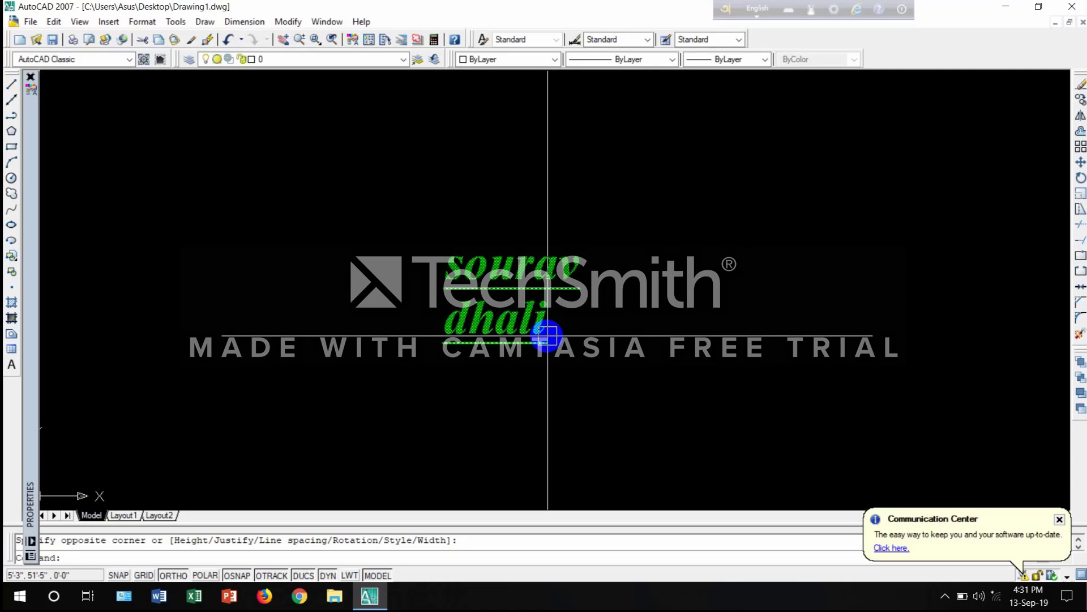
{"action": "scroll", "coordinate": [547, 336], "scroll_direction": "up", "scroll_amount": 4}
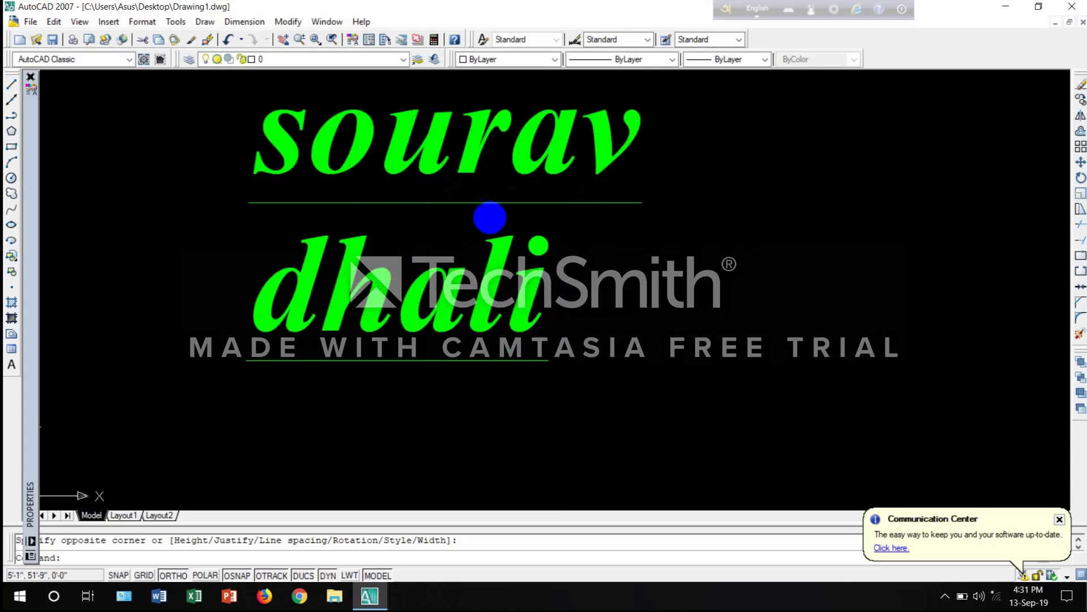
{"action": "scroll", "coordinate": [456, 215], "scroll_direction": "down", "scroll_amount": 4}
{"action": "scroll", "coordinate": [402, 161], "scroll_direction": "up", "scroll_amount": 5}
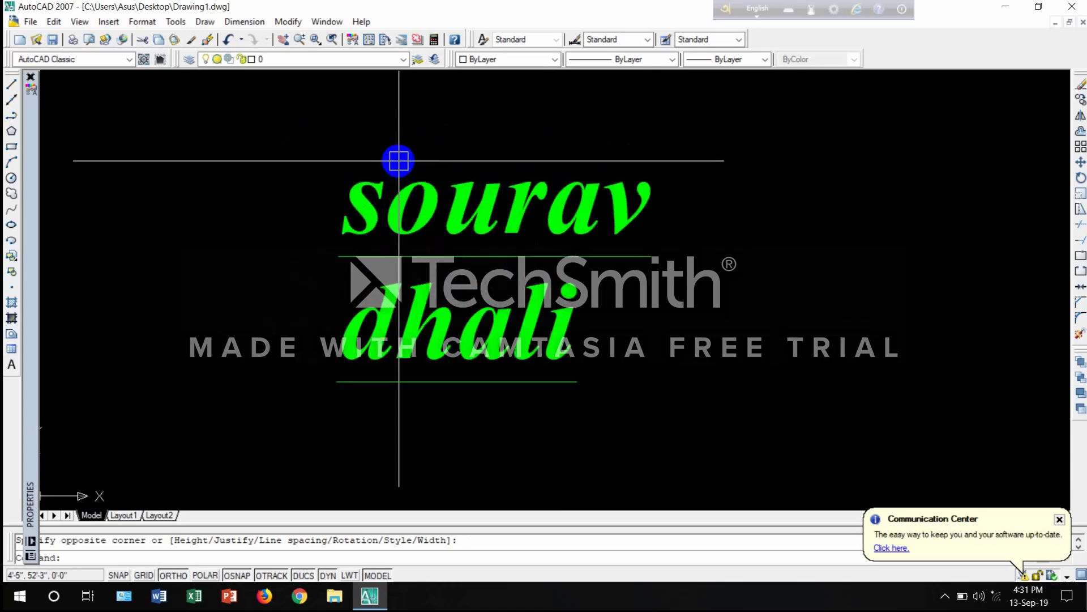